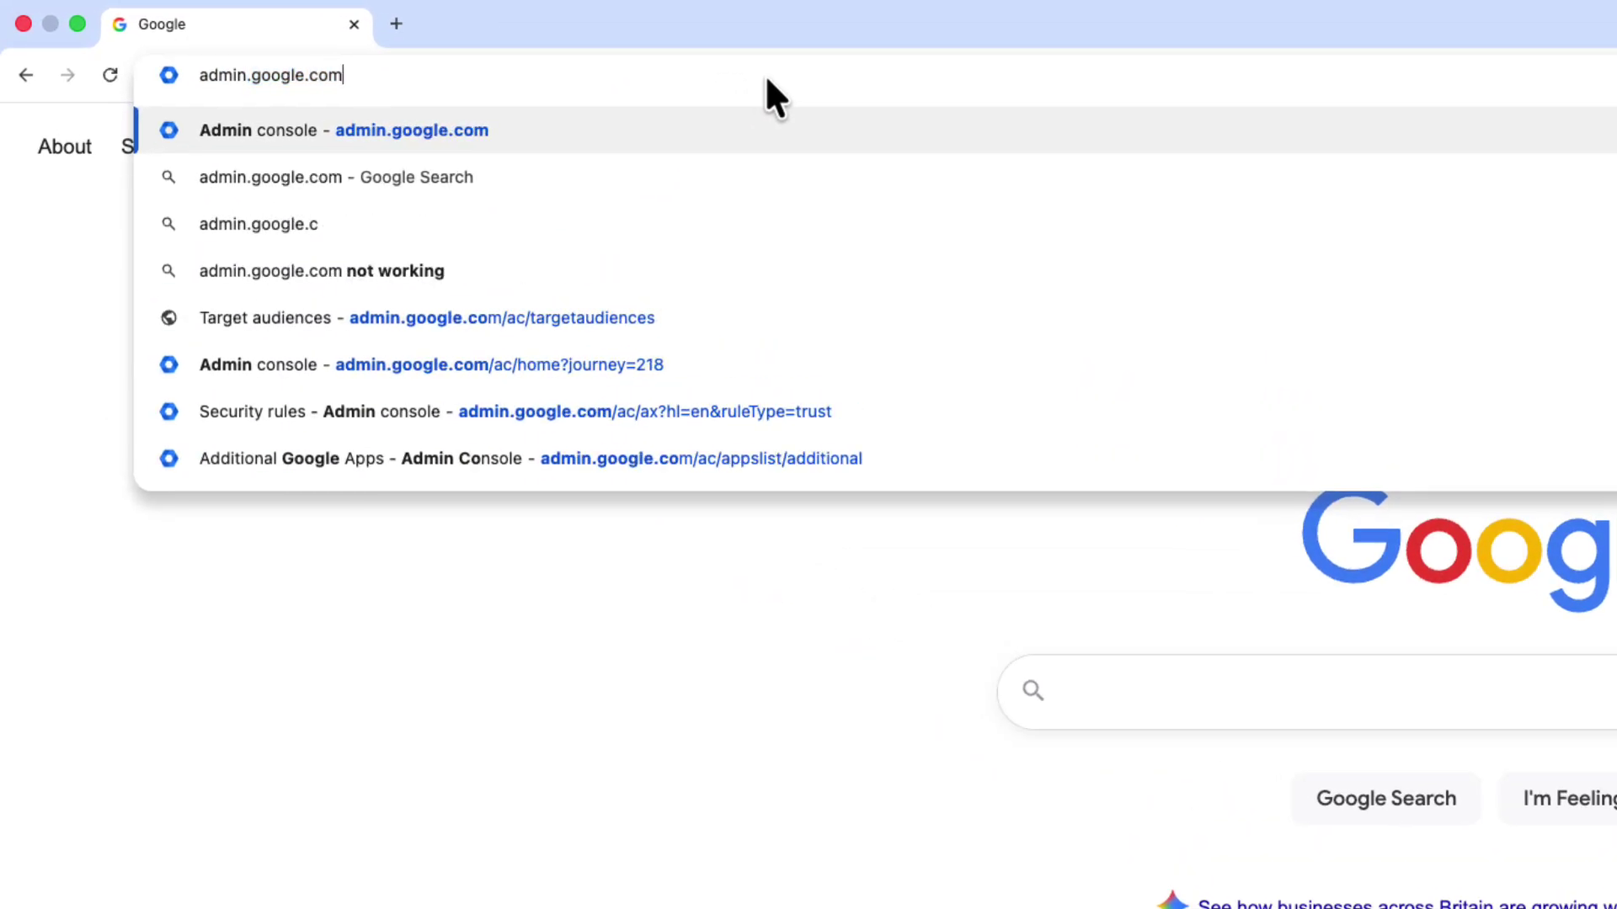
Load admin.google.com and expand Apps > Google Workspace to list the Workspace services
{"action": "key", "text": "Return"}
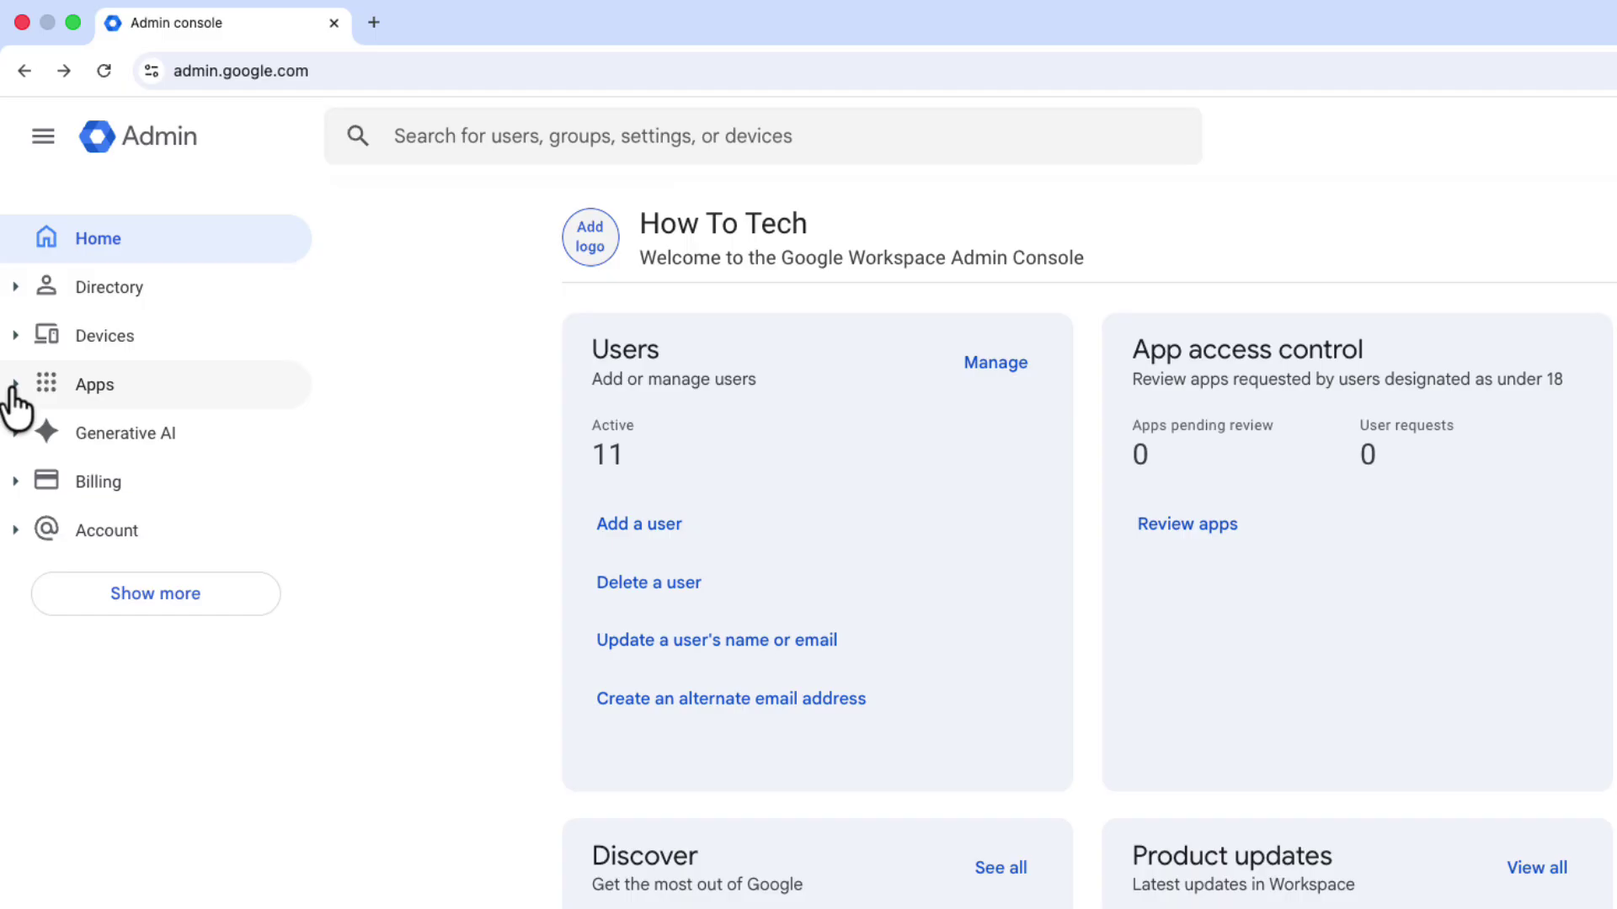
{"action": "left_click", "coordinate": [15, 387]}
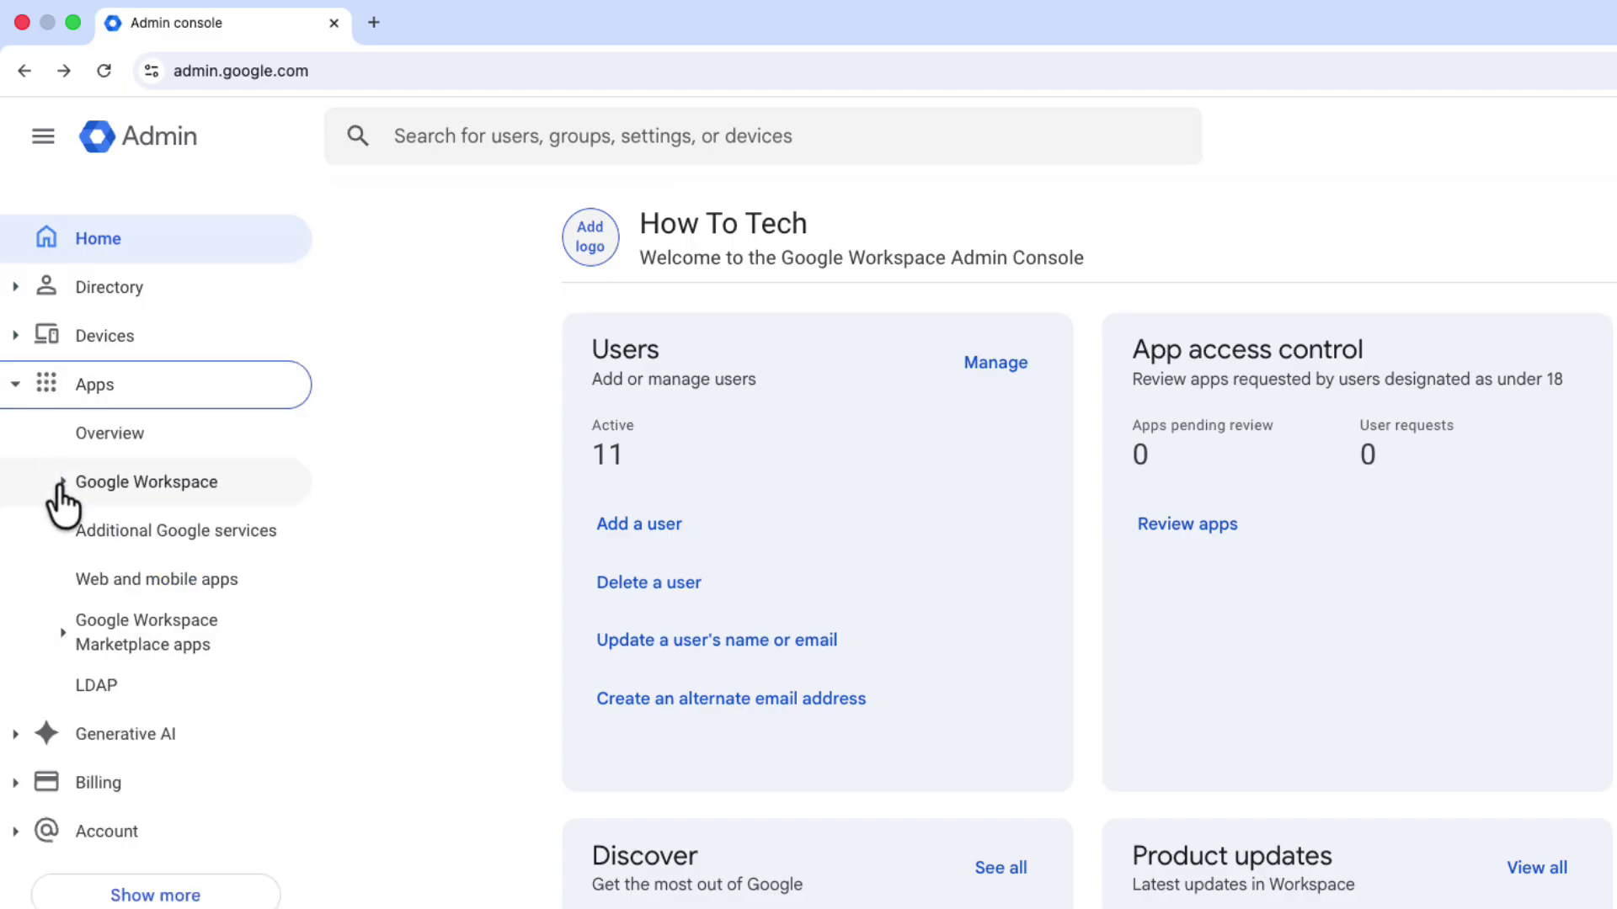
{"action": "left_click", "coordinate": [63, 484]}
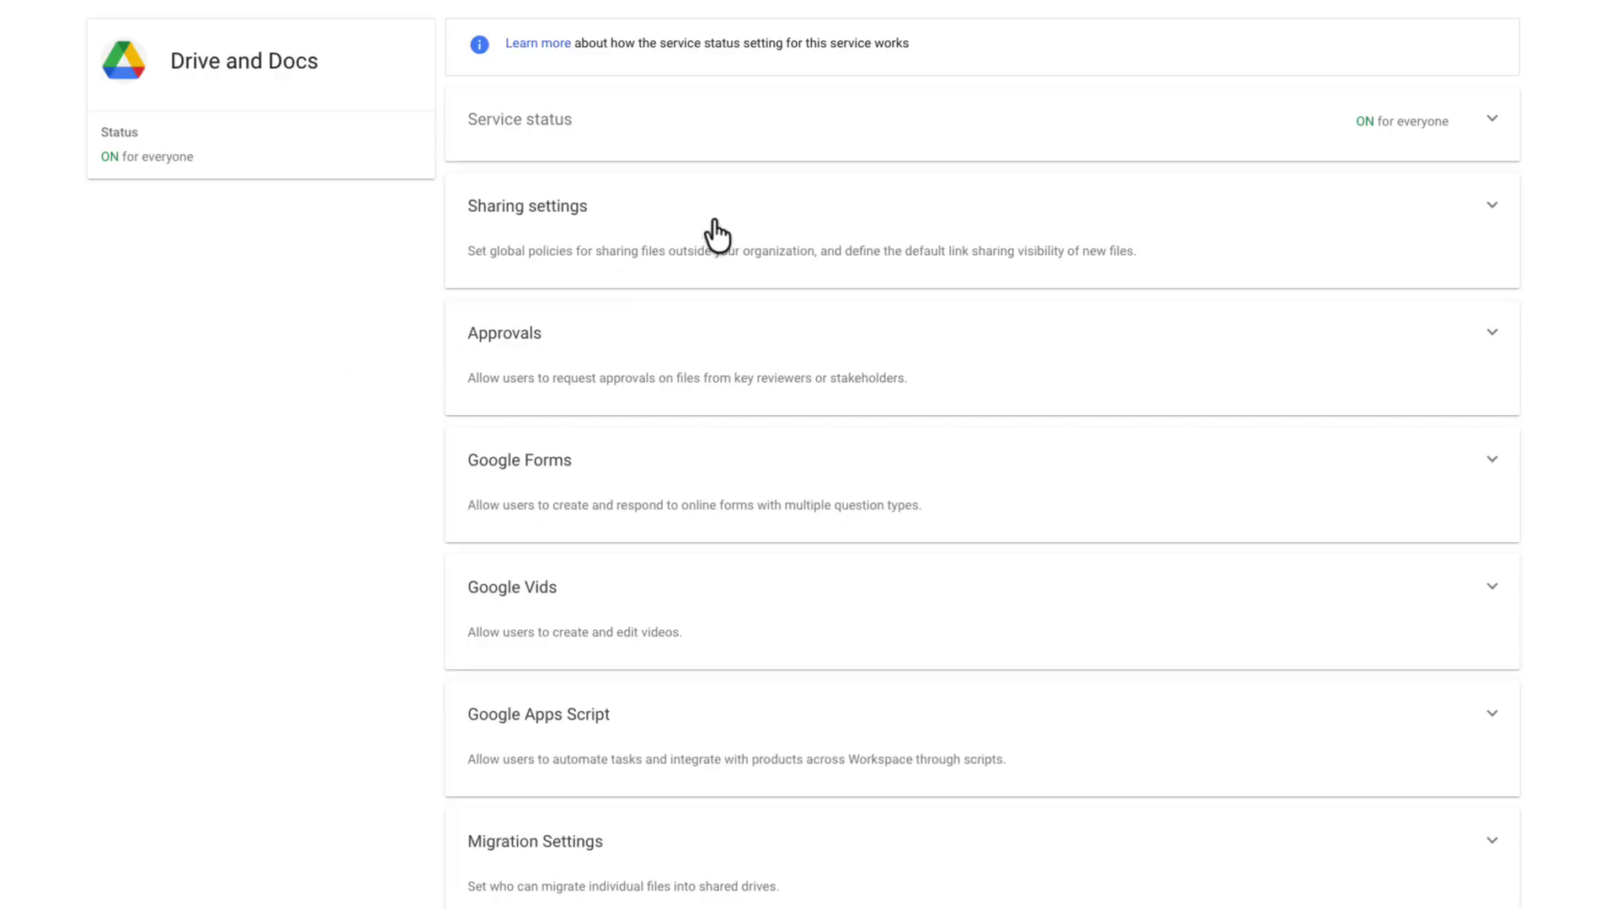
{"action": "left_click", "coordinate": [715, 223]}
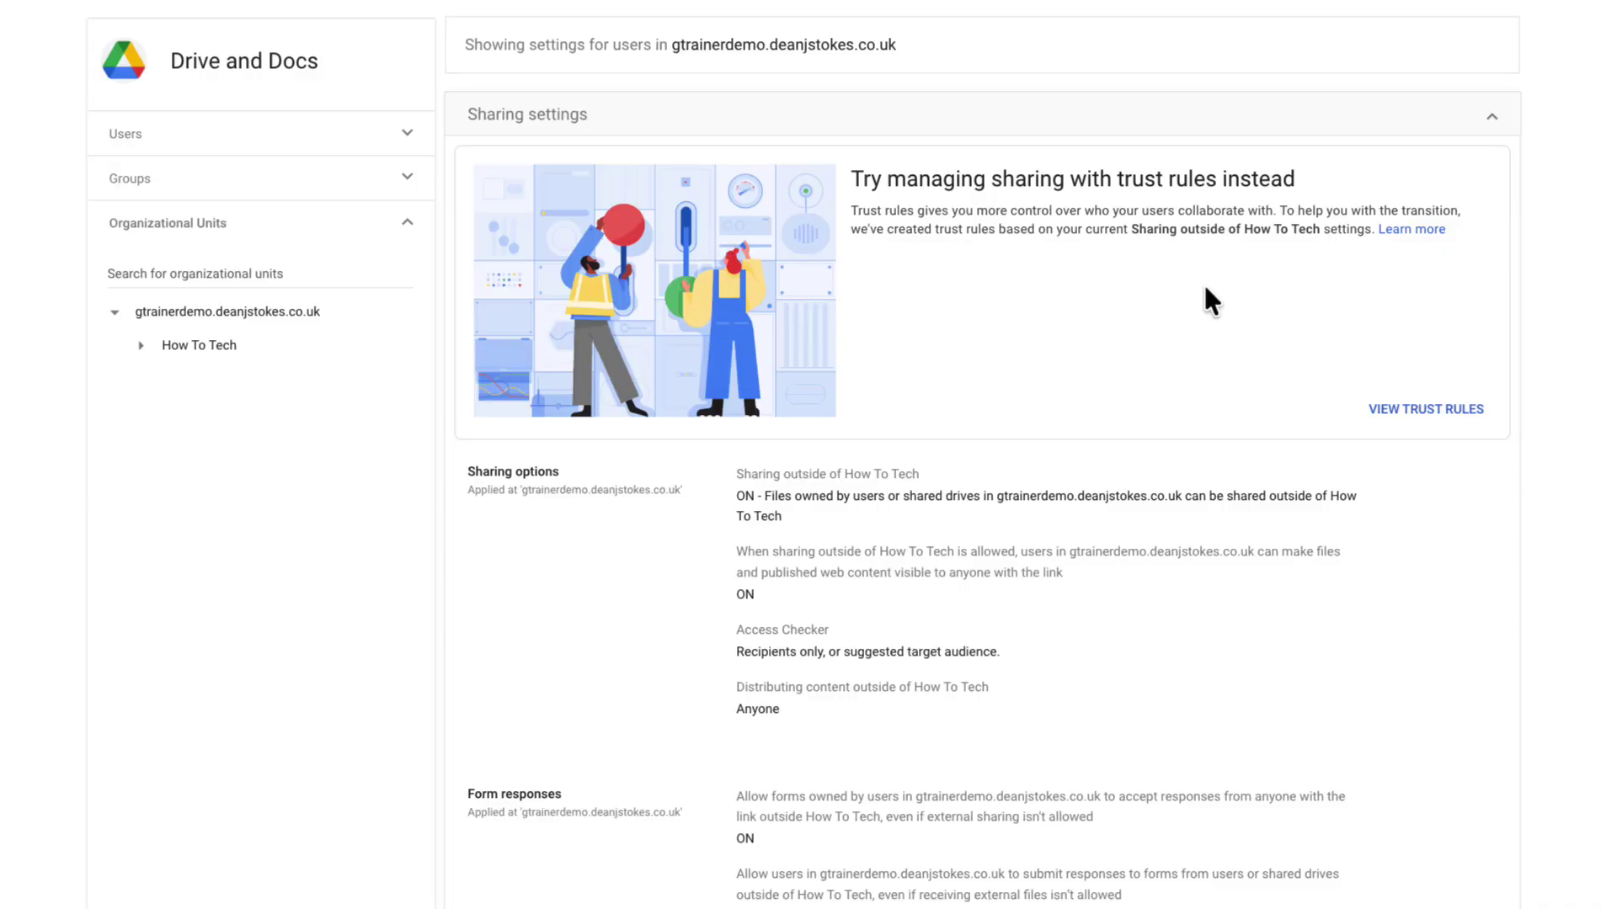
{"action": "scroll", "coordinate": [1311, 389], "scroll_direction": "down", "scroll_amount": 4}
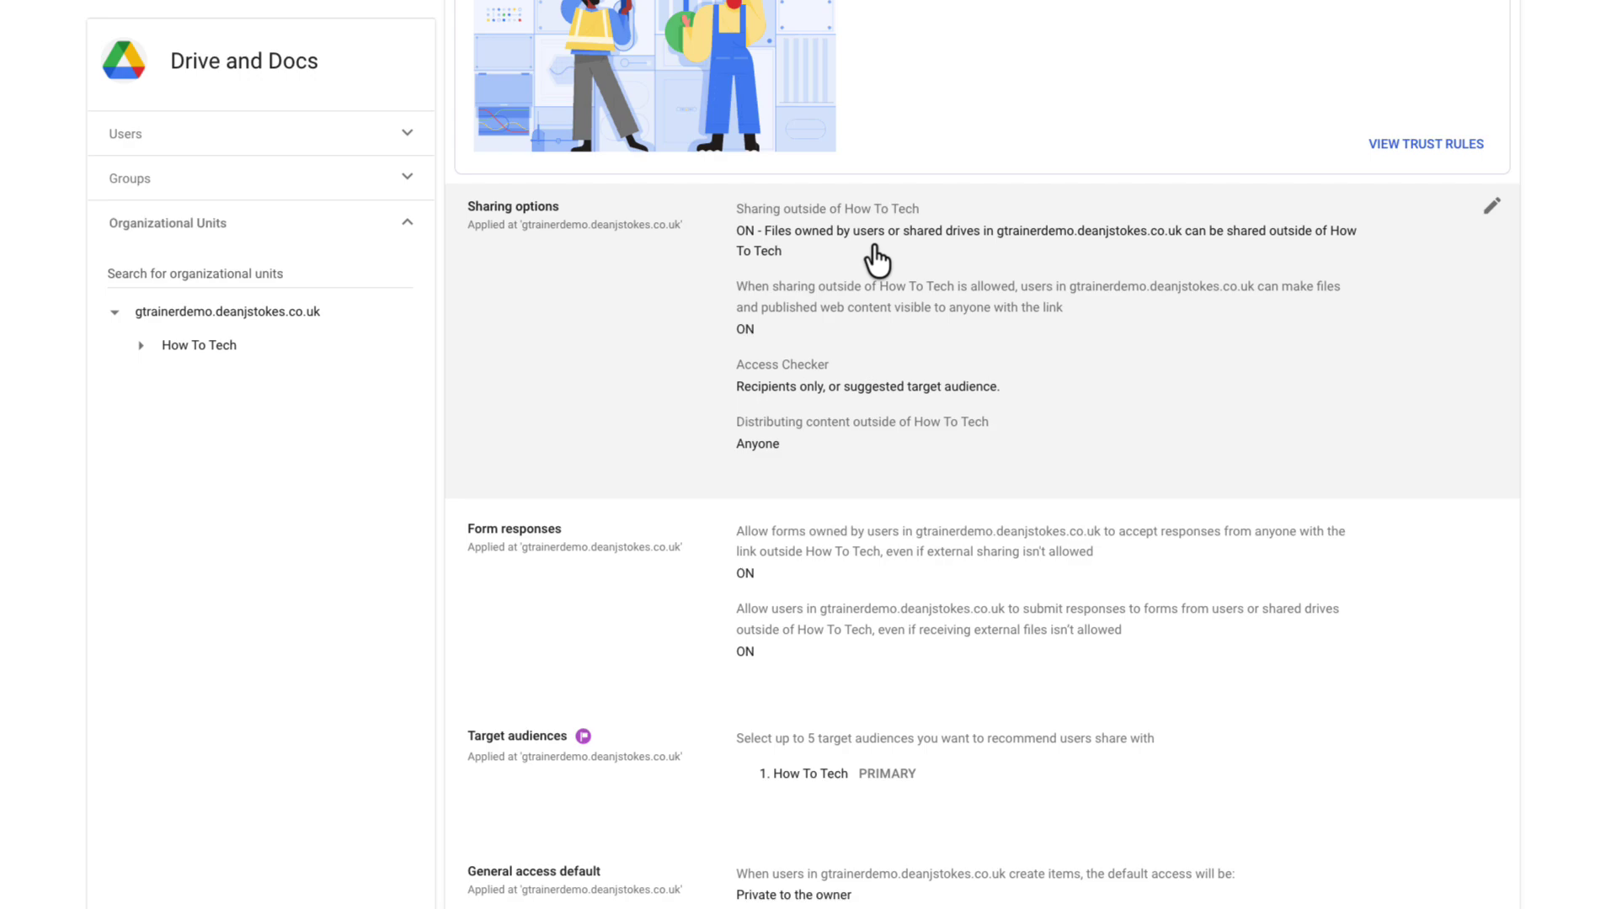
{"action": "left_click", "coordinate": [879, 253]}
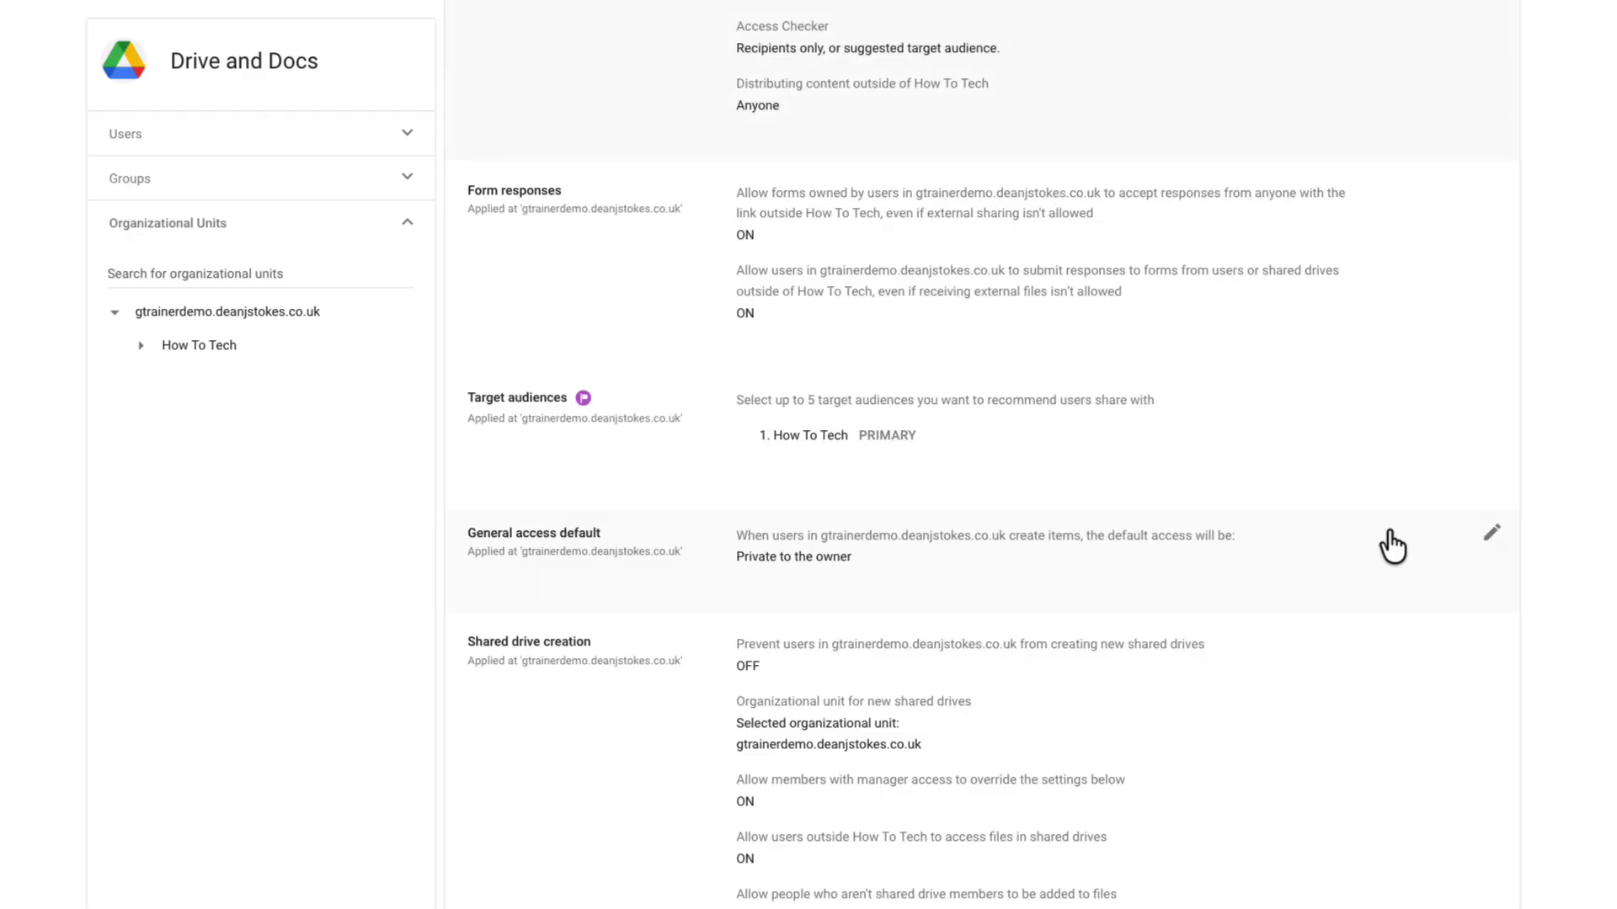
Scroll down the Drive sharing settings and open the Shared drive creation edit card
{"action": "scroll", "coordinate": [1381, 551], "scroll_direction": "down", "scroll_amount": 2}
{"action": "left_click", "coordinate": [1194, 618]}
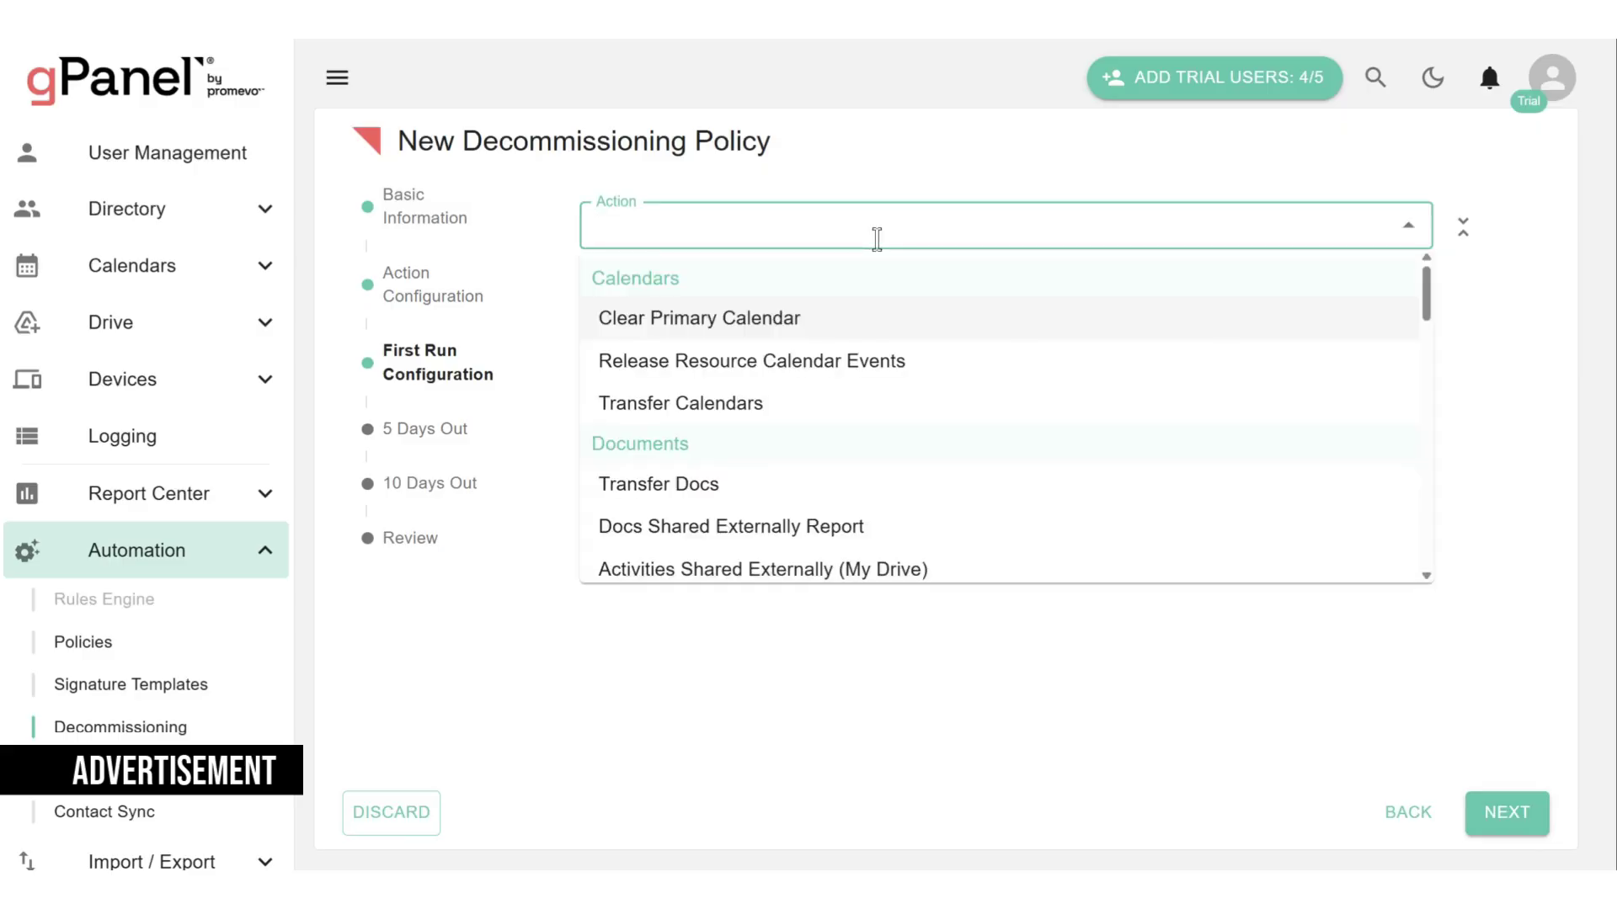
Pick Sign Out User, then filter by 'pa' to add Revoke Third Party Apps and Reset Password
{"action": "scroll", "coordinate": [927, 462], "scroll_direction": "down", "scroll_amount": 10}
{"action": "scroll", "coordinate": [932, 472], "scroll_direction": "down", "scroll_amount": 2}
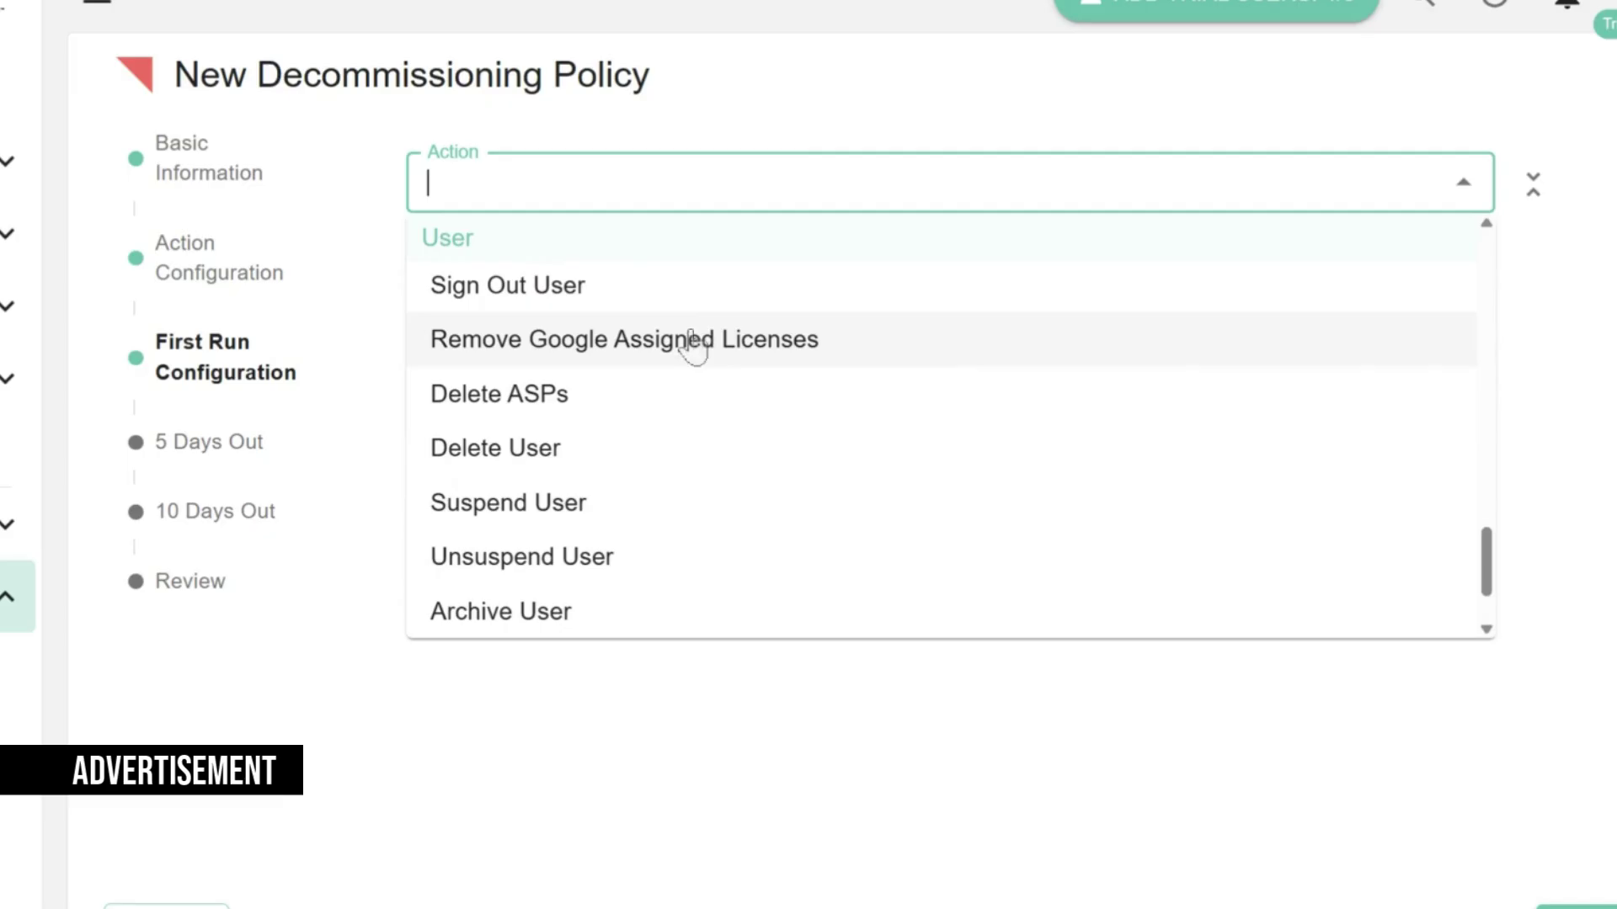
{"action": "left_click", "coordinate": [804, 305]}
{"action": "left_click", "coordinate": [979, 254]}
{"action": "scroll", "coordinate": [851, 588], "scroll_direction": "down", "scroll_amount": 5}
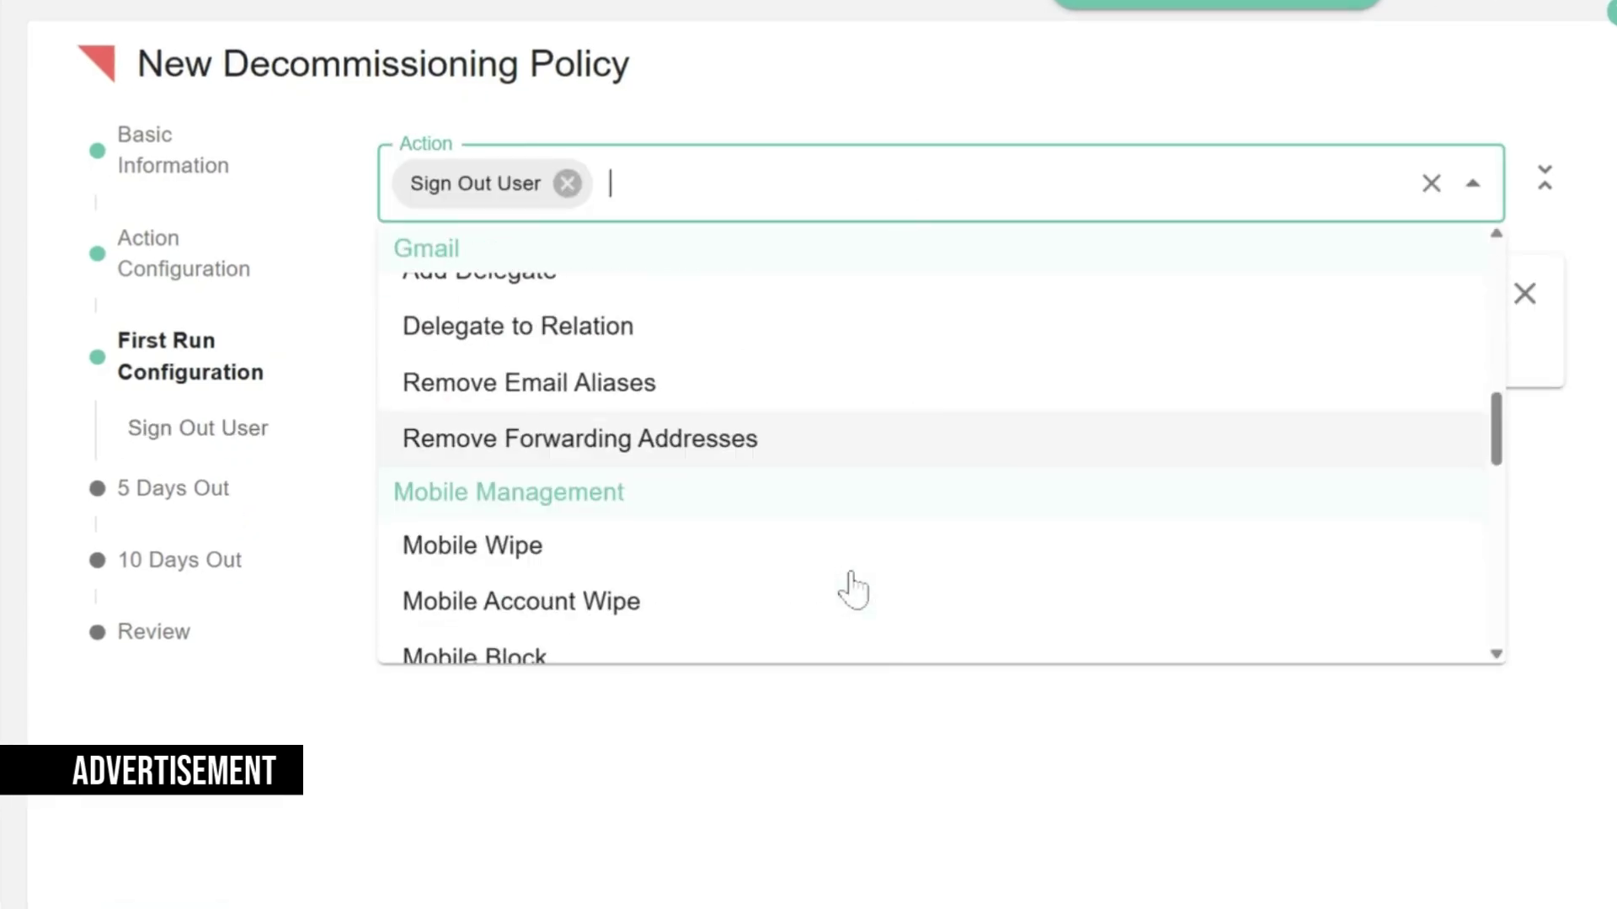
{"action": "type", "text": "pa"}
{"action": "left_click", "coordinate": [851, 369]}
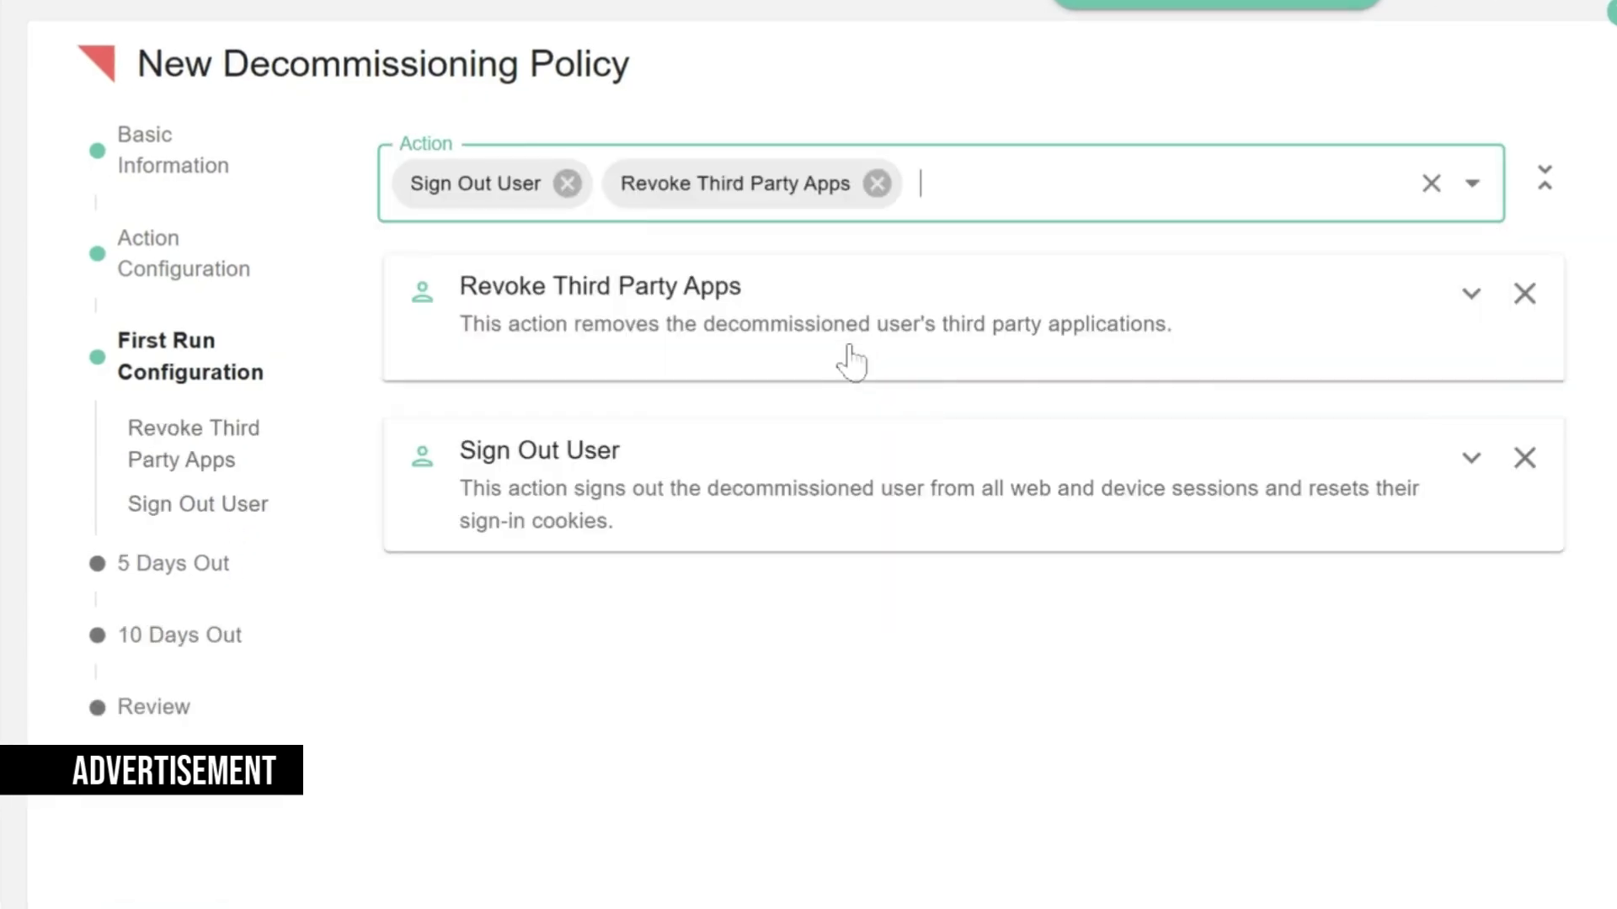
{"action": "type", "text": "pa"}
{"action": "left_click", "coordinate": [845, 335]}
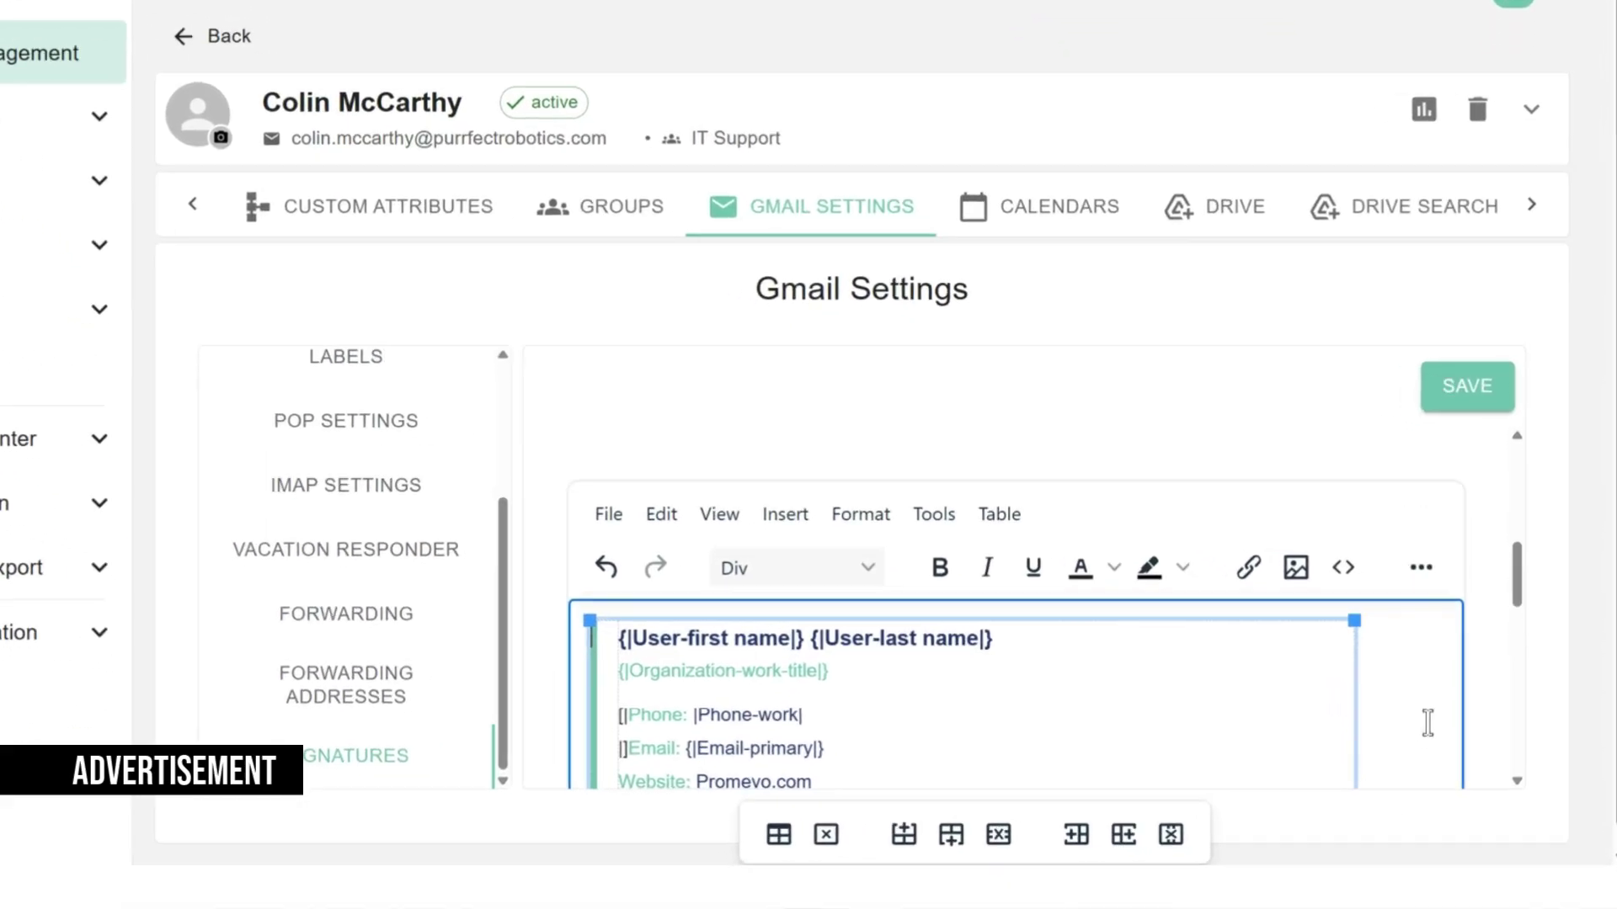
{"action": "scroll", "coordinate": [1377, 590], "scroll_direction": "down", "scroll_amount": 2}
{"action": "scroll", "coordinate": [1473, 522], "scroll_direction": "down", "scroll_amount": 5}
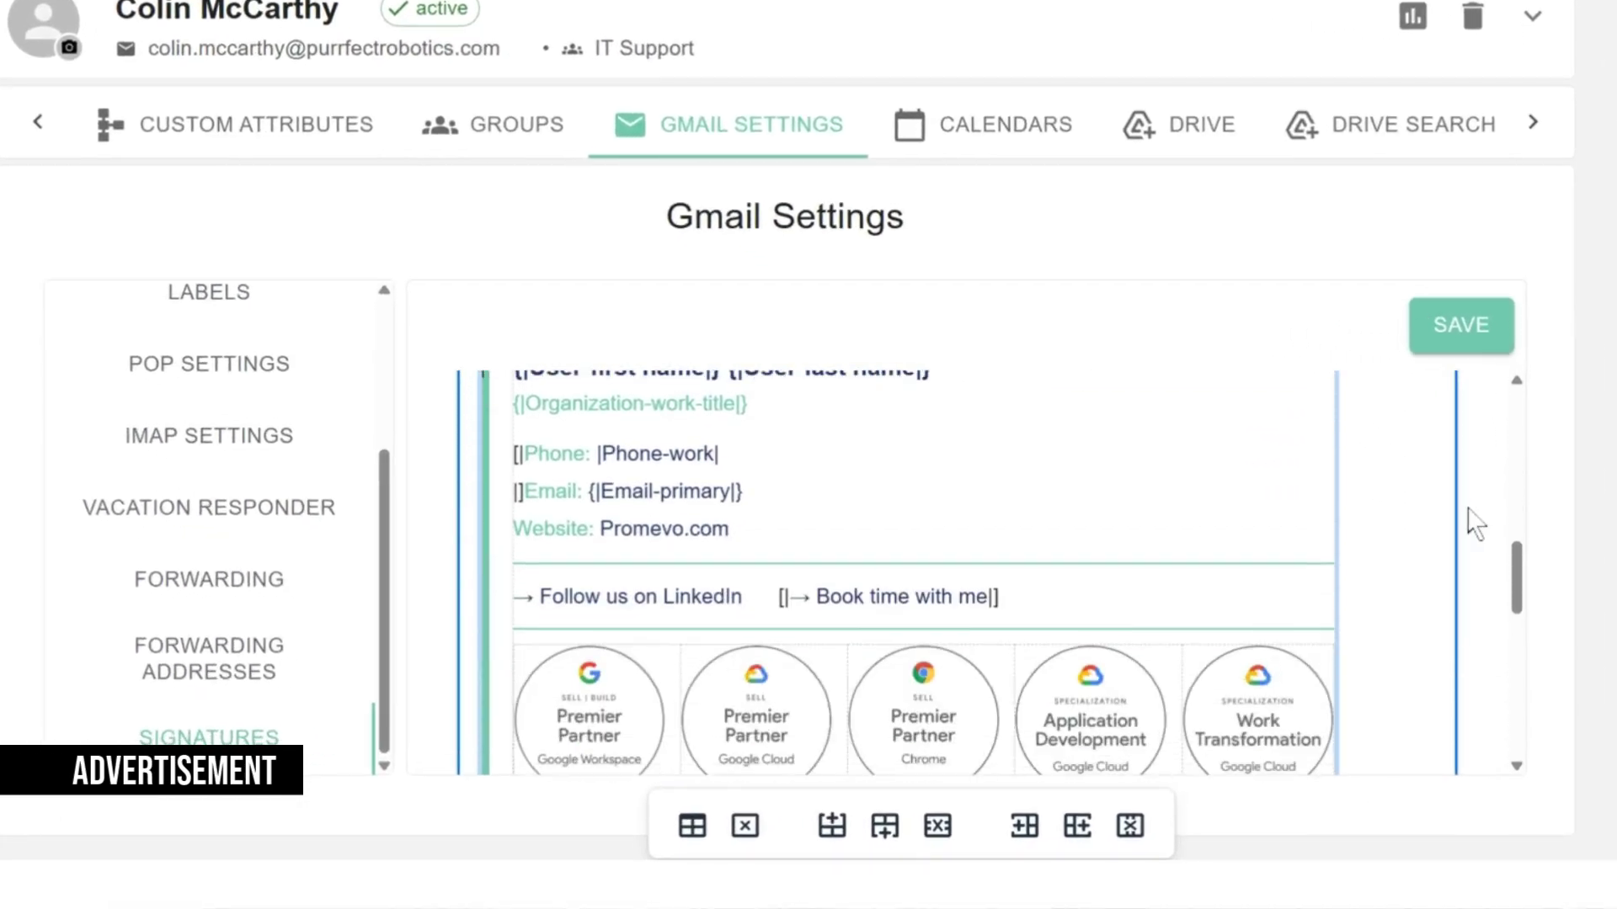
{"action": "scroll", "coordinate": [1505, 569], "scroll_direction": "down", "scroll_amount": 2}
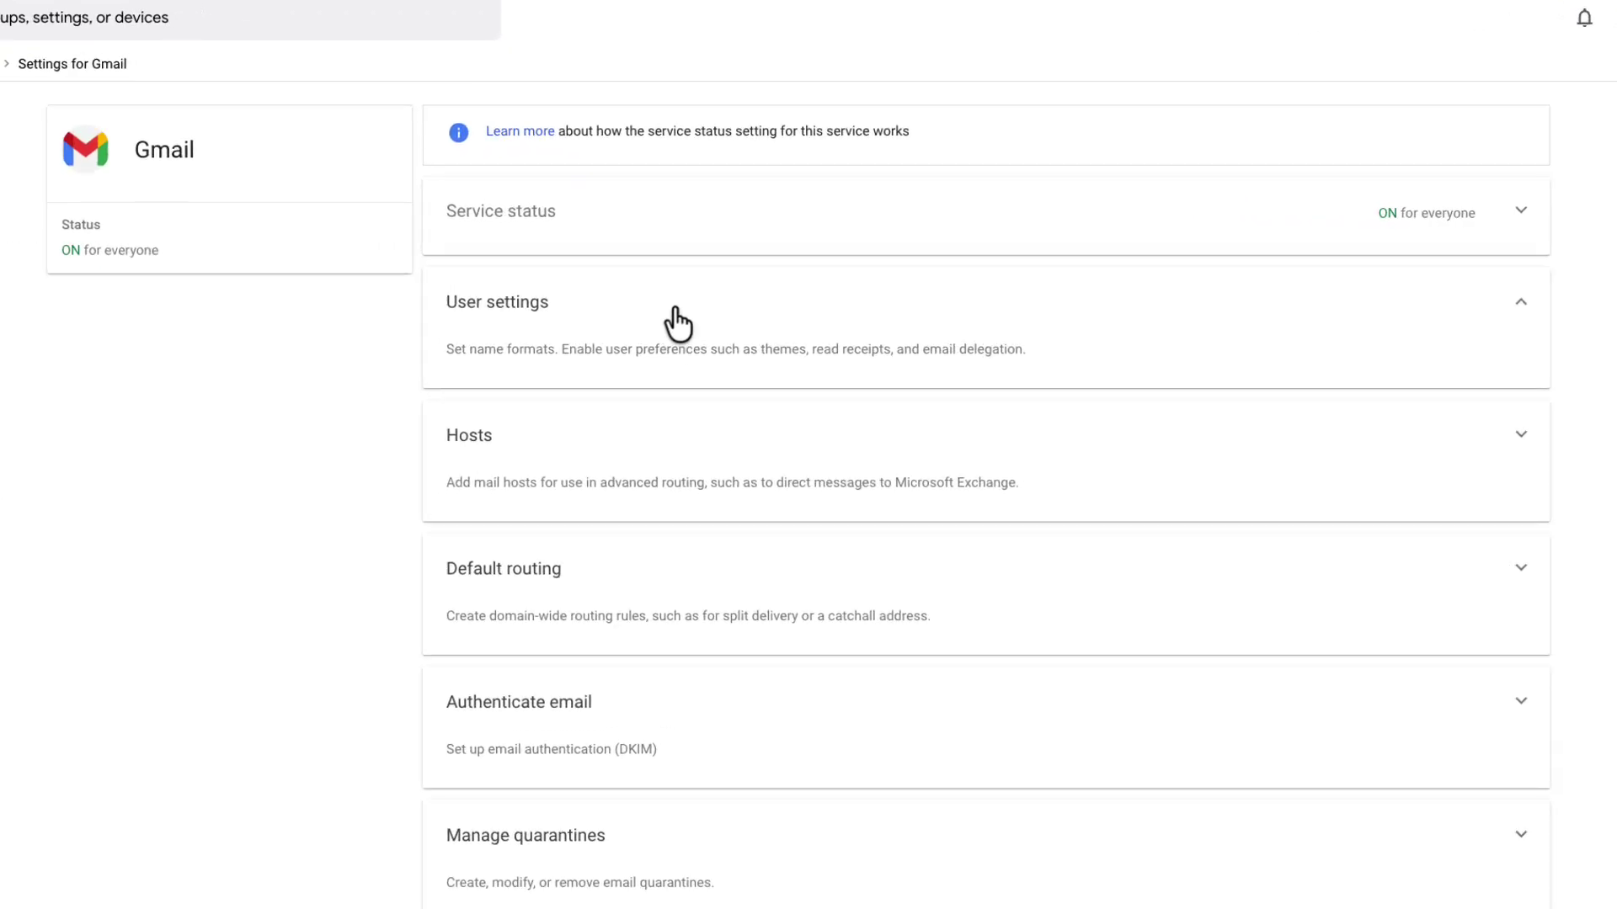
Open Gmail User settings and scroll through its mail delegation and offline options
{"action": "left_click", "coordinate": [794, 314]}
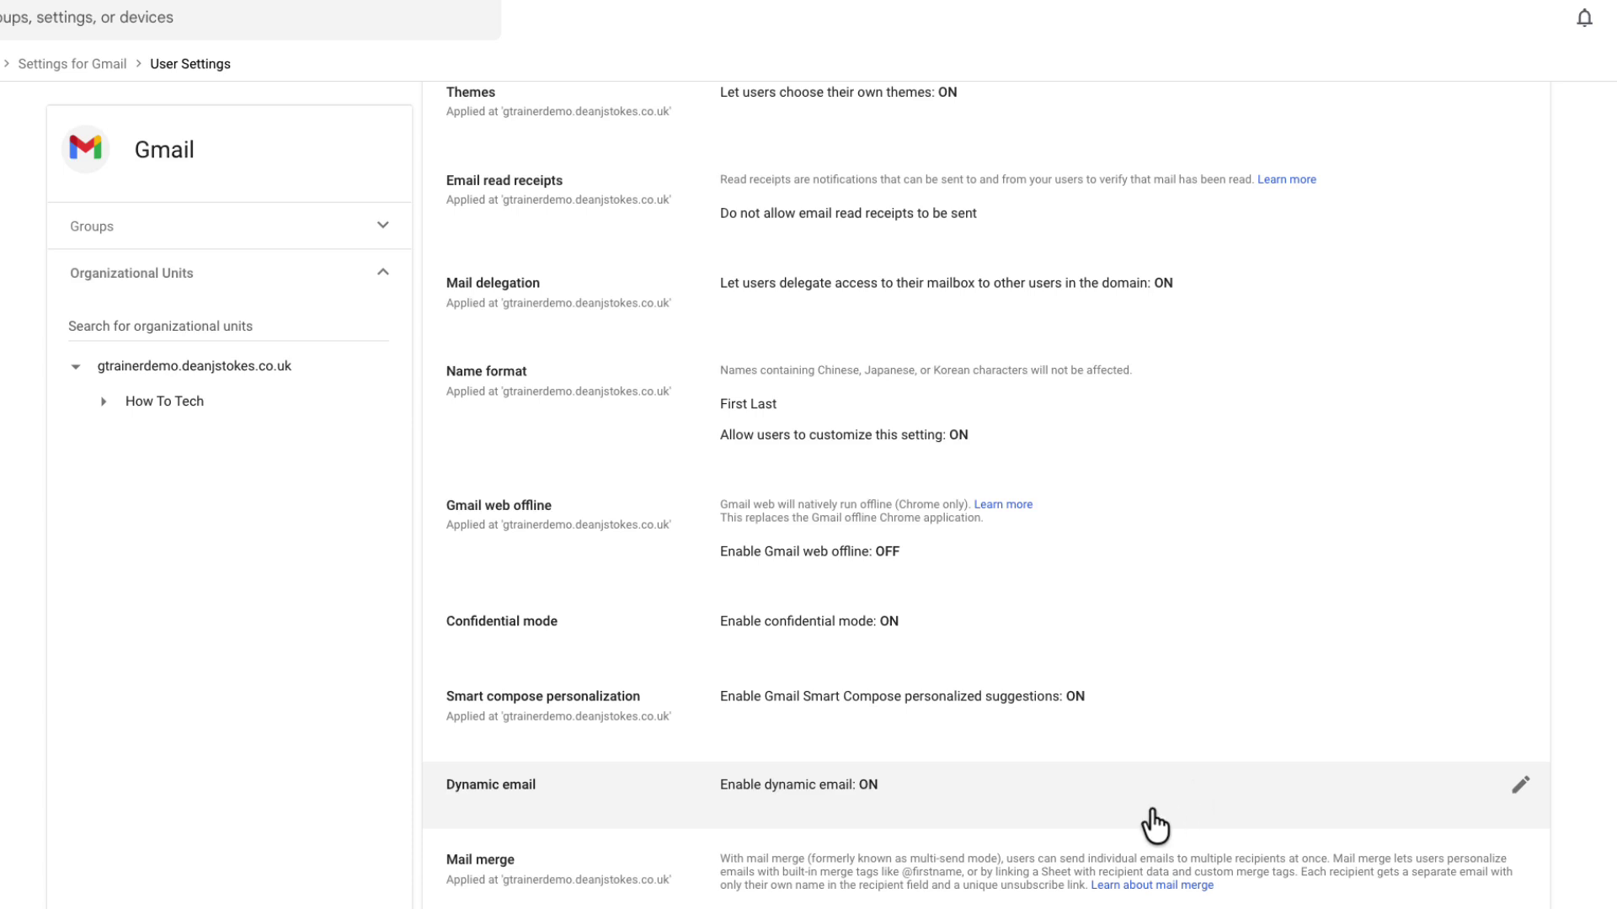
{"action": "scroll", "coordinate": [1061, 851], "scroll_direction": "down", "scroll_amount": 3}
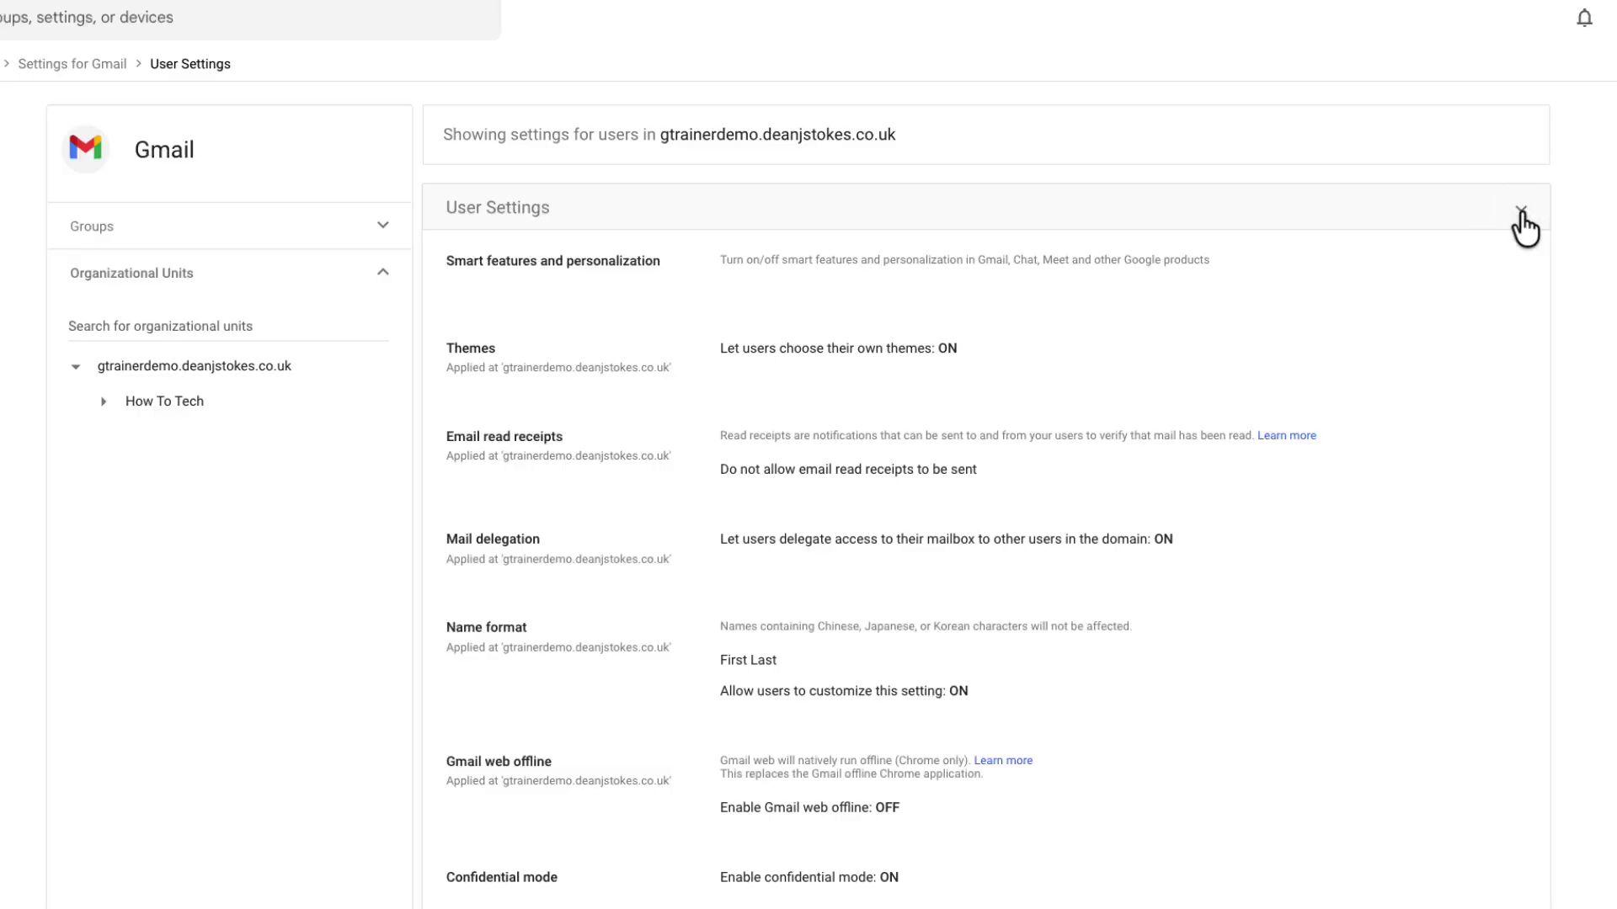
Collapse User Settings back to the full Gmail settings list and scroll down
{"action": "left_click", "coordinate": [1521, 212]}
{"action": "scroll", "coordinate": [1567, 252], "scroll_direction": "down", "scroll_amount": 6}
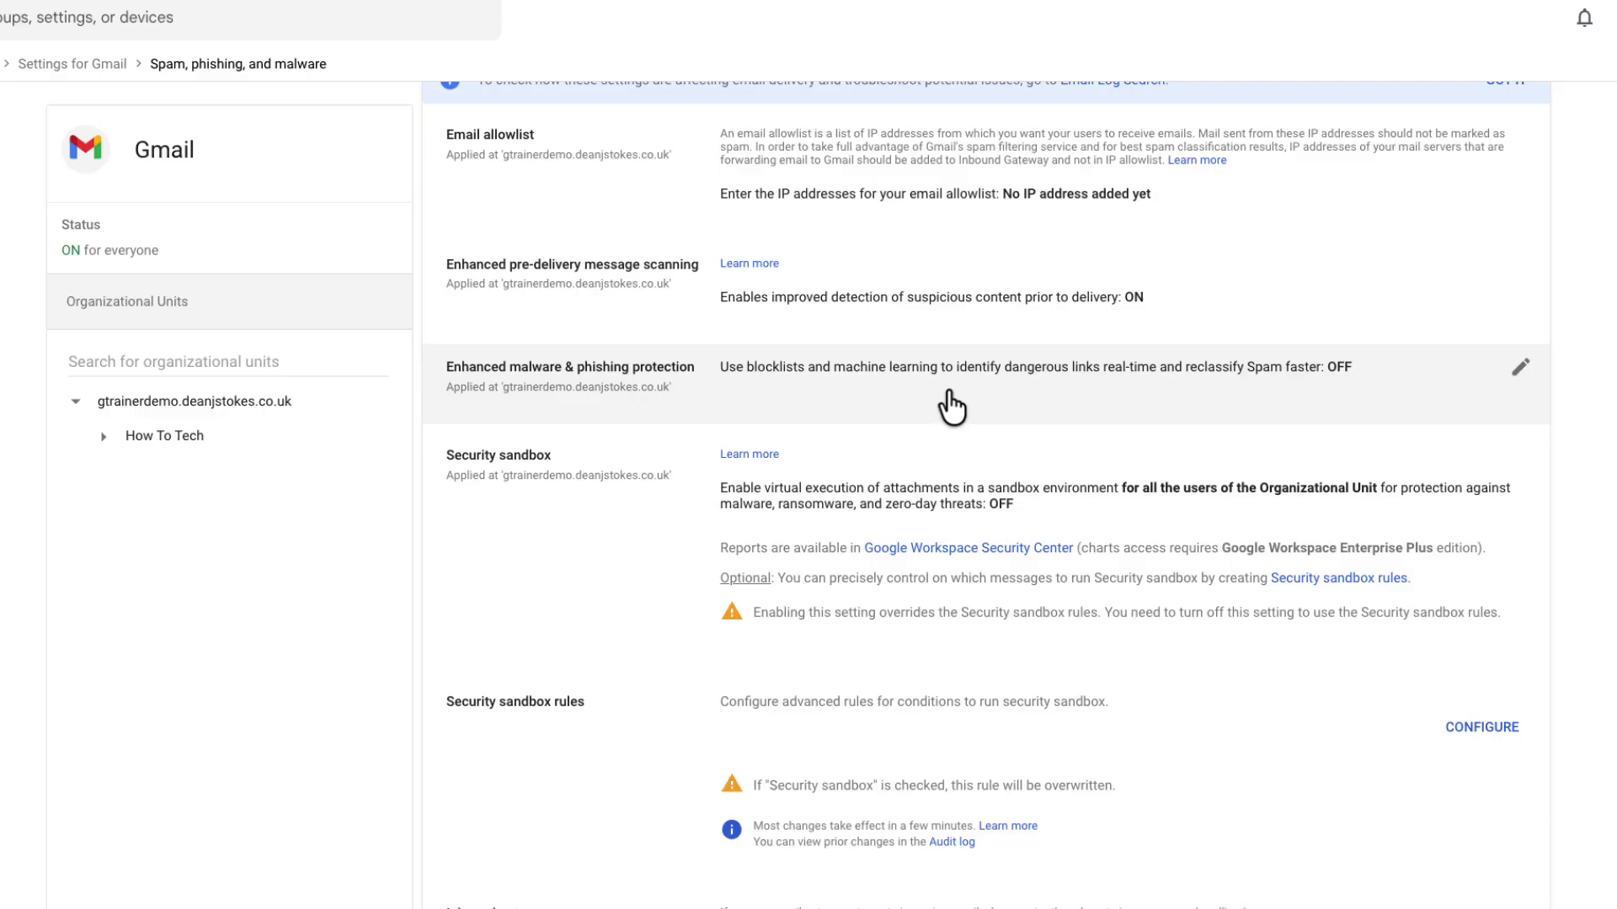
Tick the Enhanced malware & phishing protection checkbox to turn it on
{"action": "left_click", "coordinate": [951, 408]}
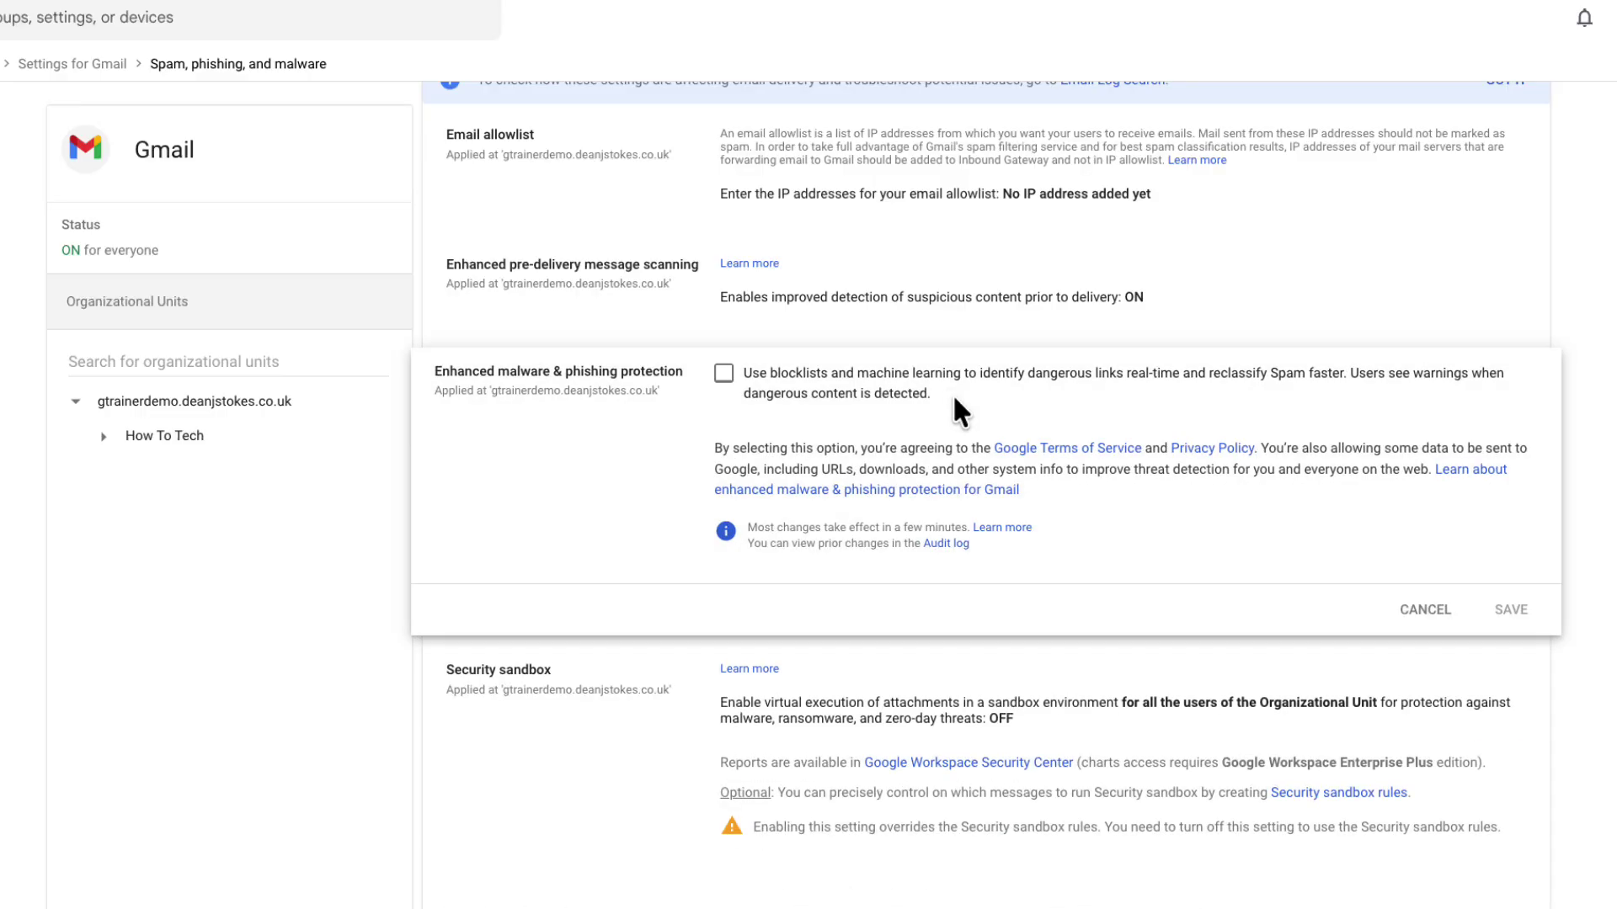
{"action": "left_click", "coordinate": [718, 374]}
{"action": "scroll", "coordinate": [957, 418], "scroll_direction": "down", "scroll_amount": 2}
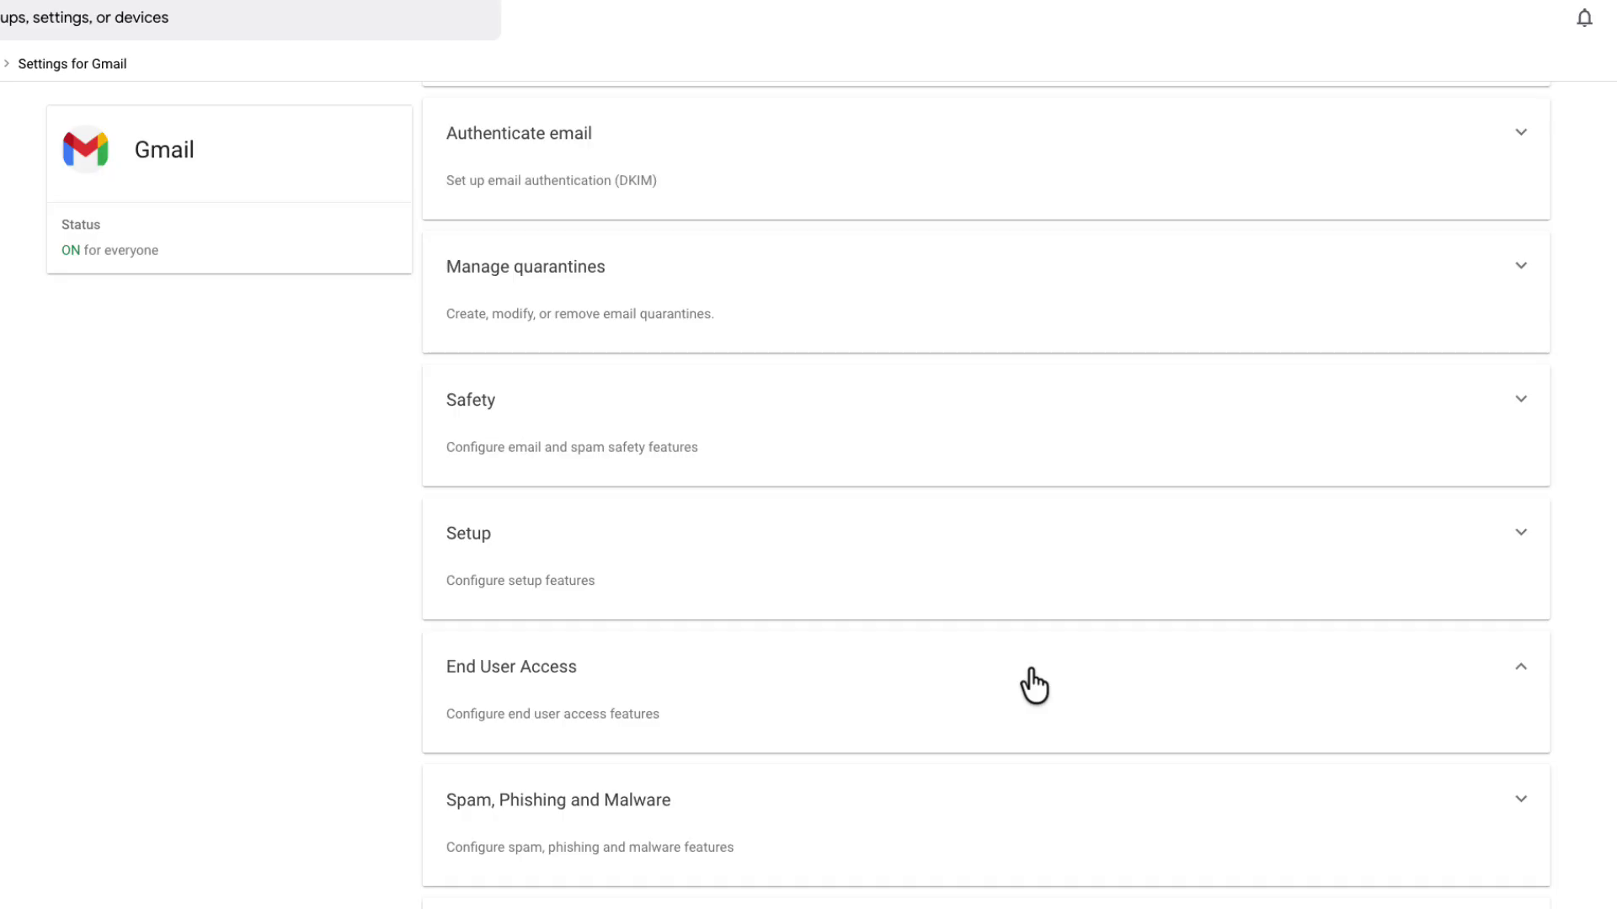
Open End User Access and inspect the Warn for external recipients setting
{"action": "left_click", "coordinate": [1034, 687]}
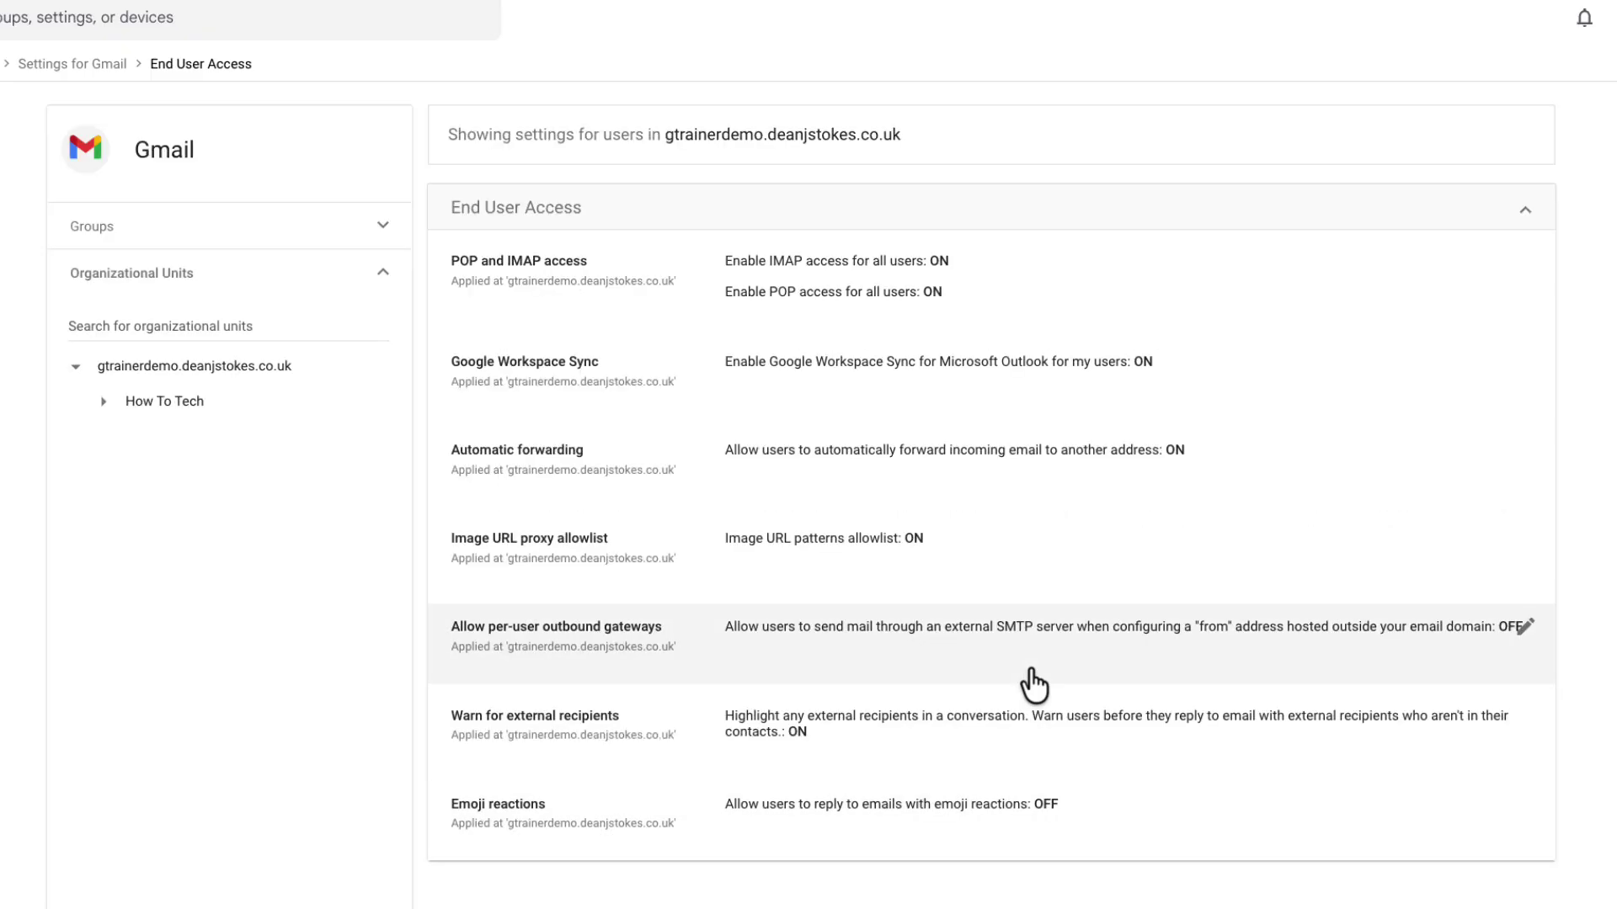
{"action": "scroll", "coordinate": [992, 686], "scroll_direction": "down", "scroll_amount": 2}
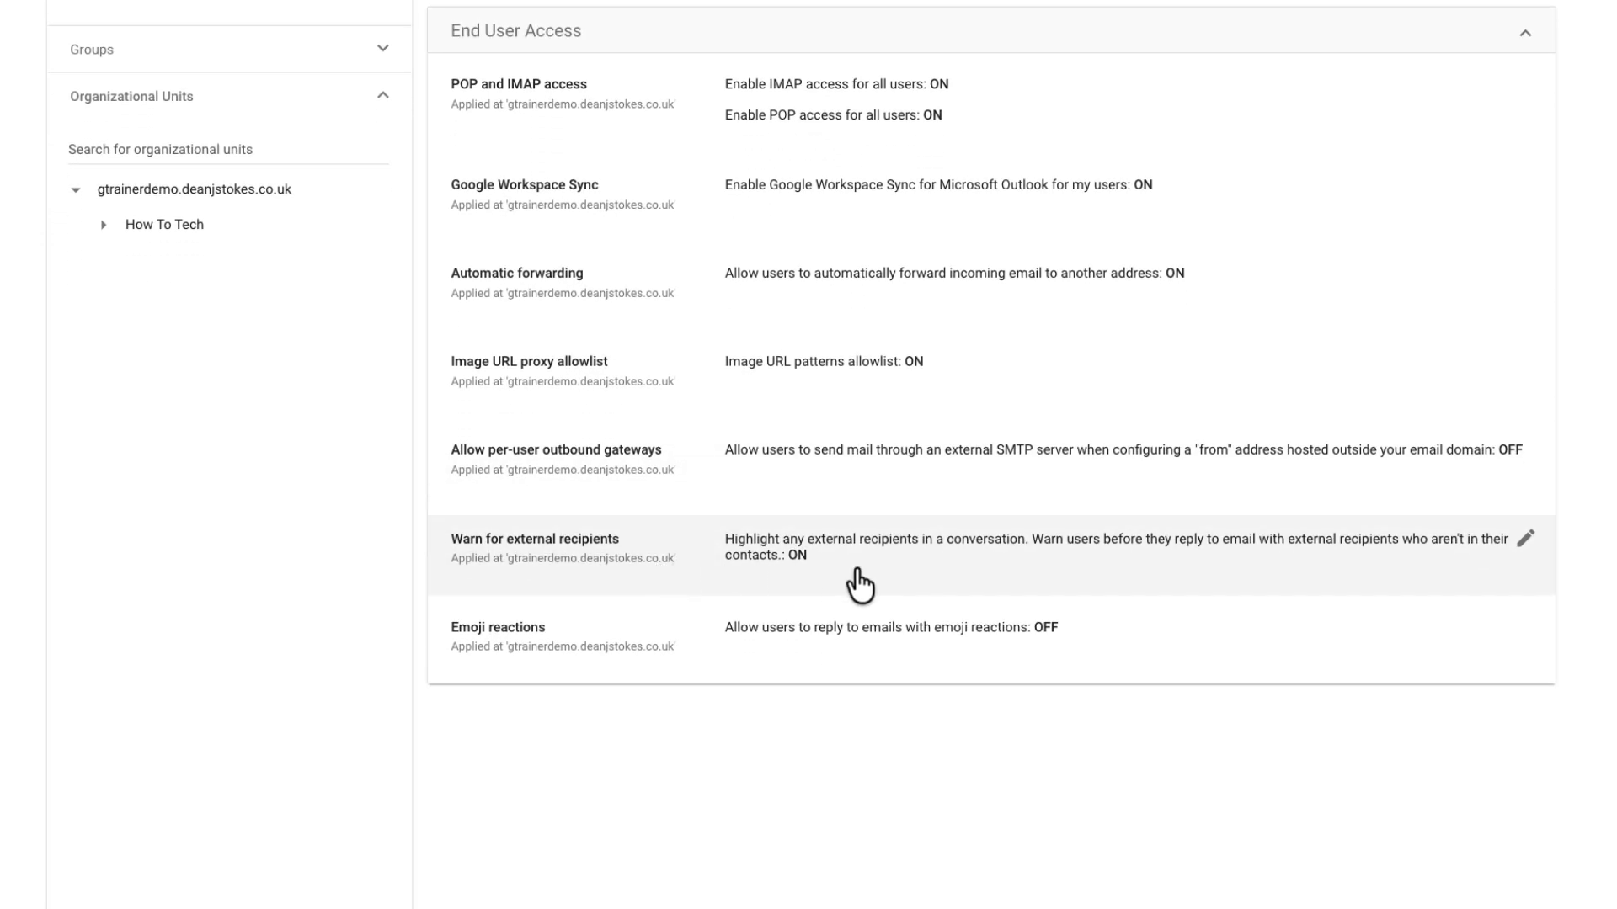
{"action": "left_click", "coordinate": [862, 581]}
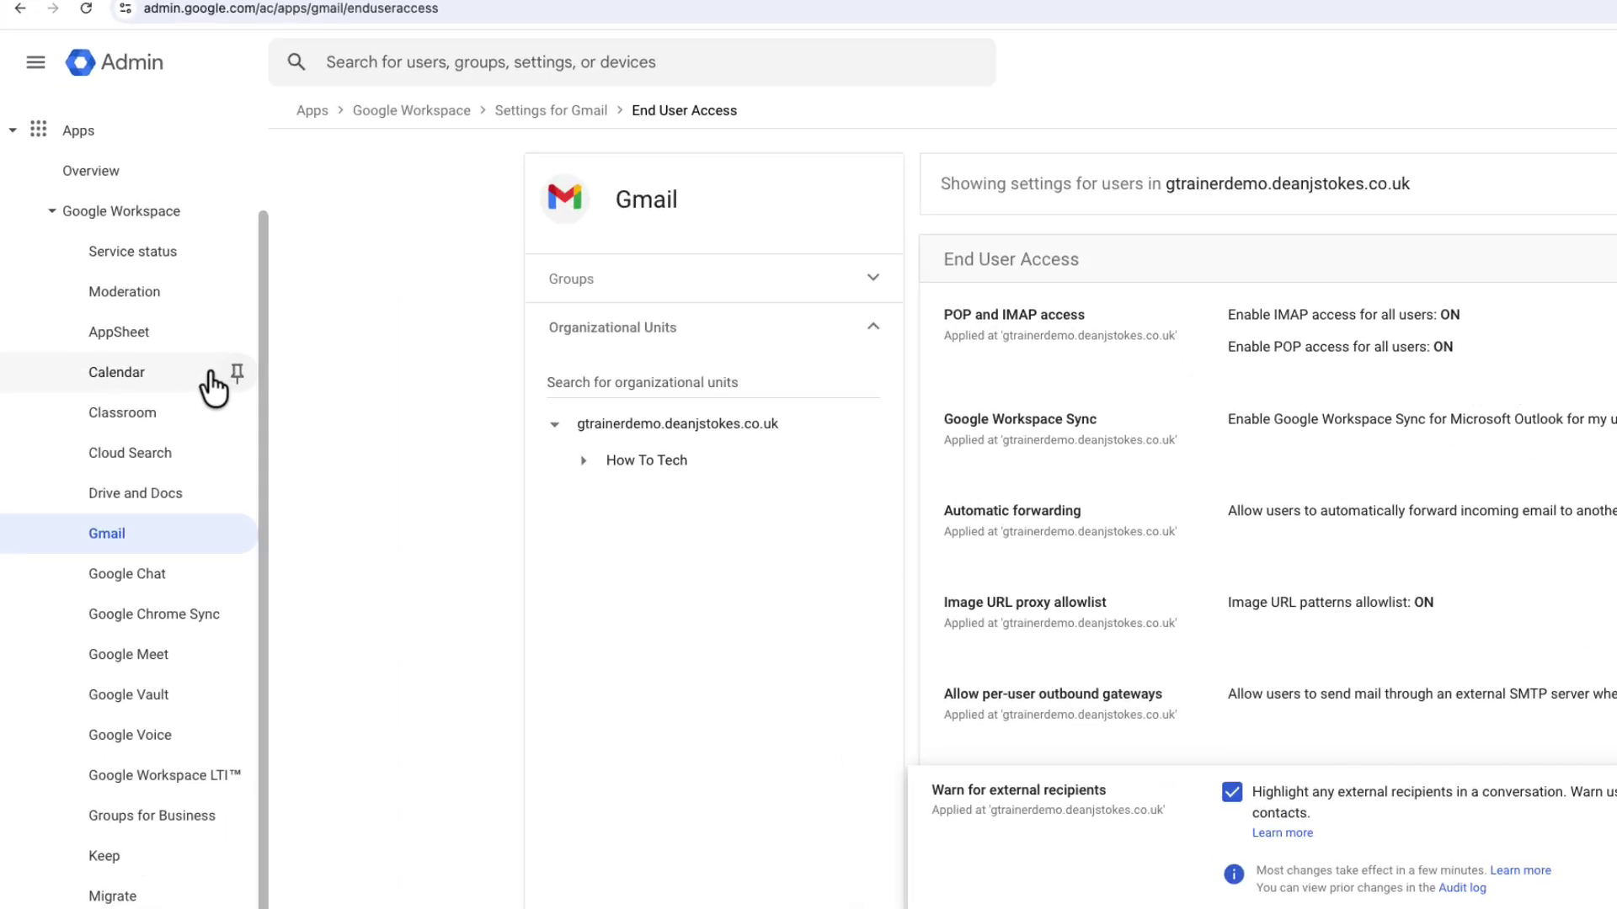
Open Calendar sharing settings and cancel external sharing options, keeping free/busy information only
{"action": "left_click", "coordinate": [177, 380]}
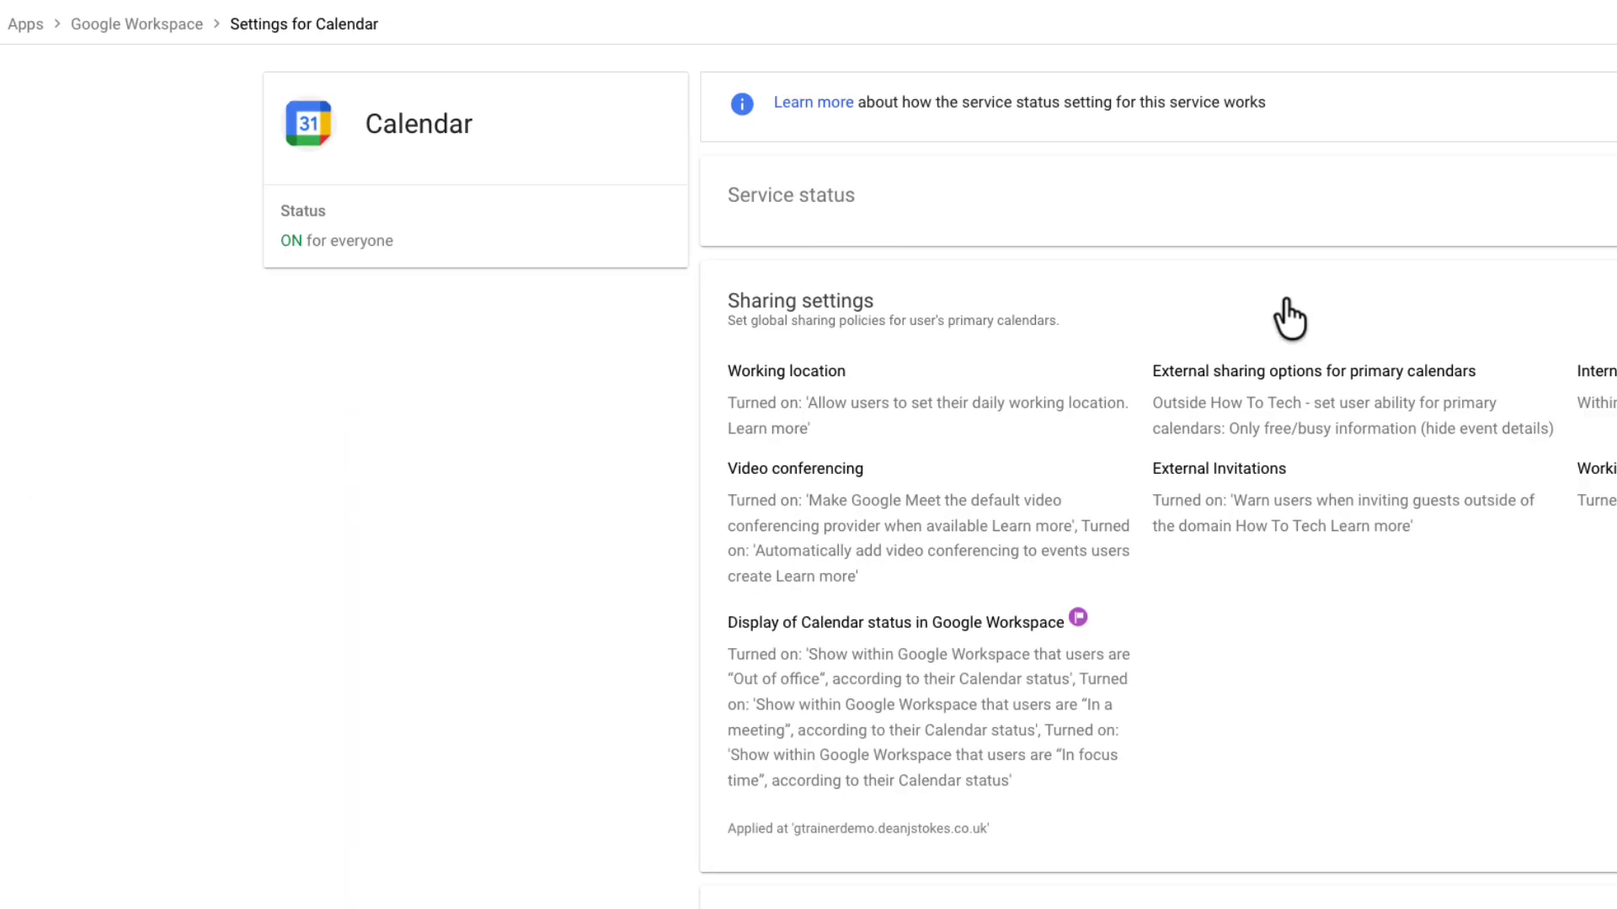
{"action": "left_click", "coordinate": [1321, 308]}
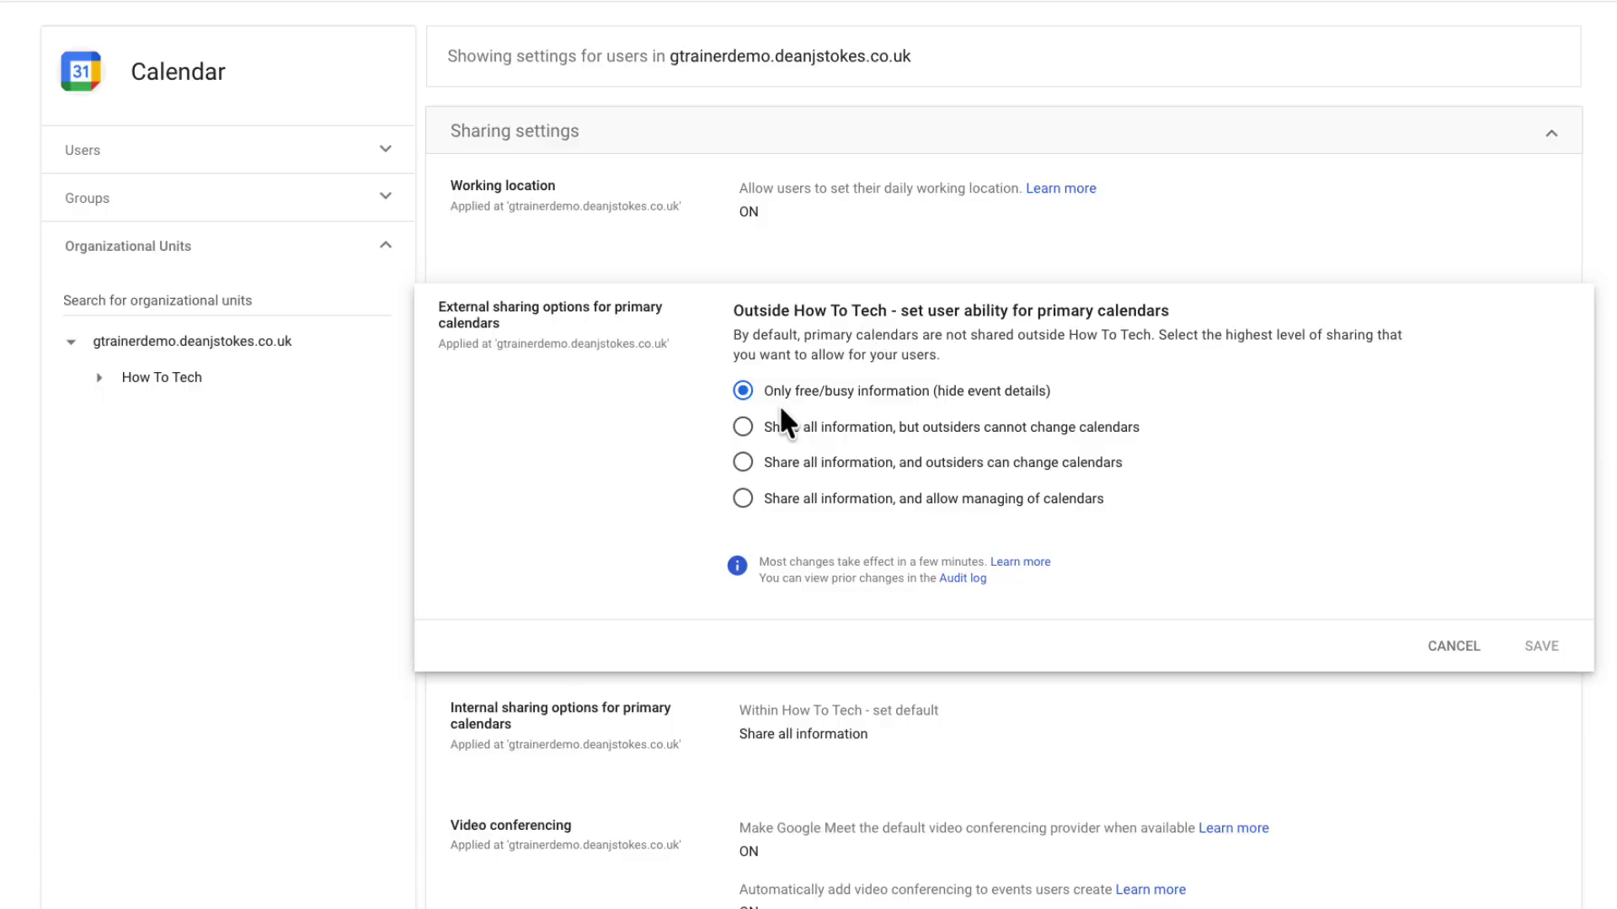
{"action": "left_click", "coordinate": [1453, 649]}
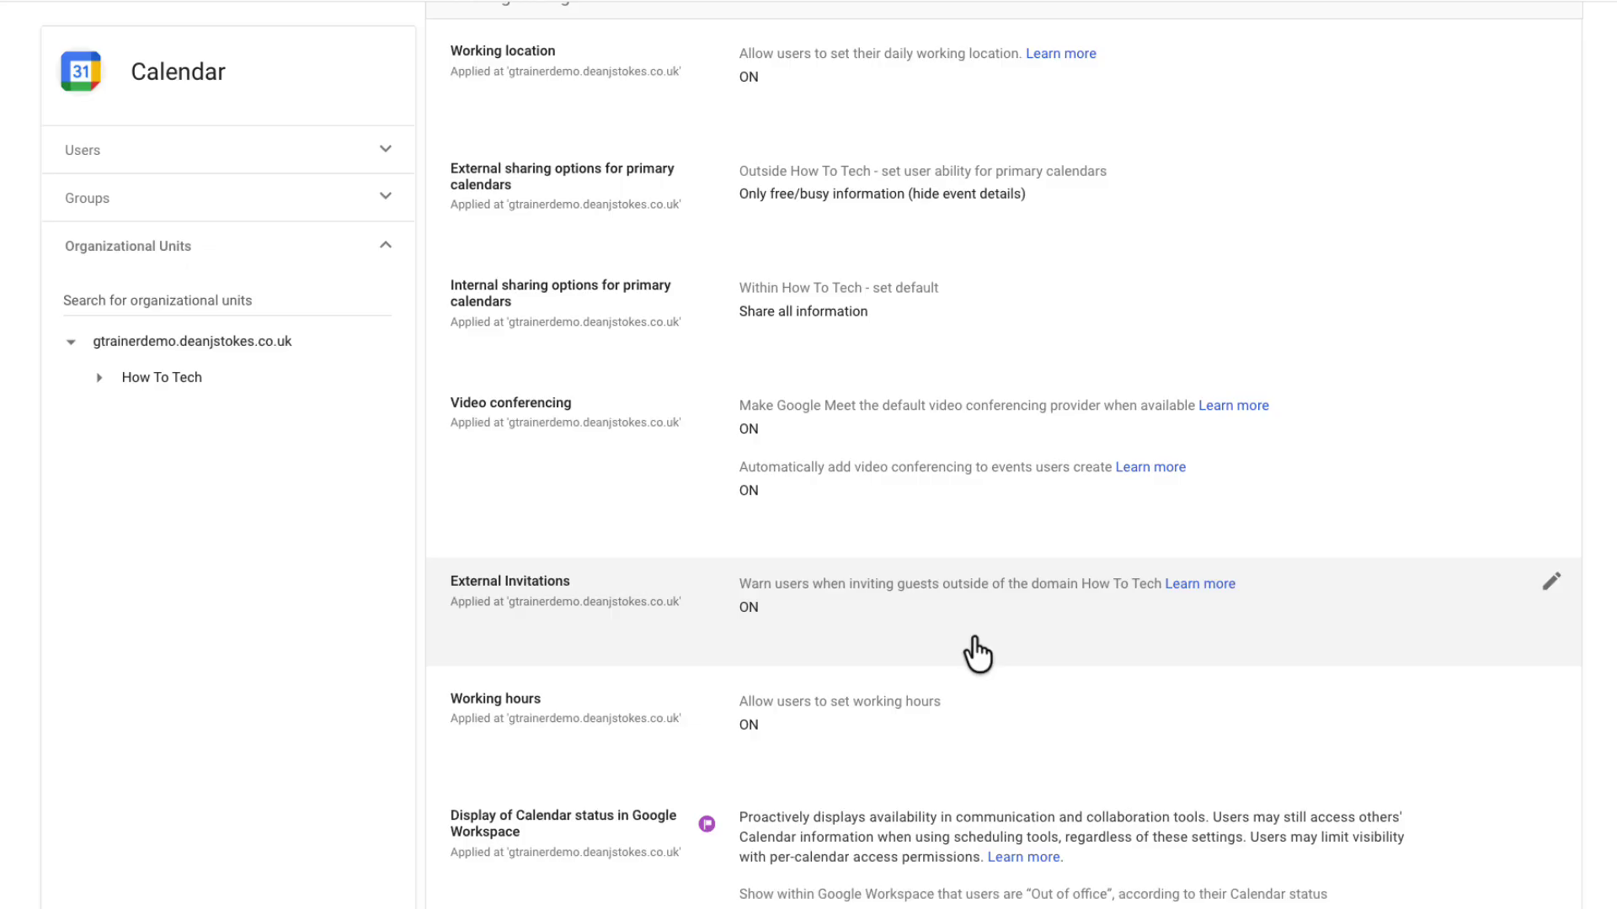
{"action": "scroll", "coordinate": [977, 653], "scroll_direction": "up", "scroll_amount": 2}
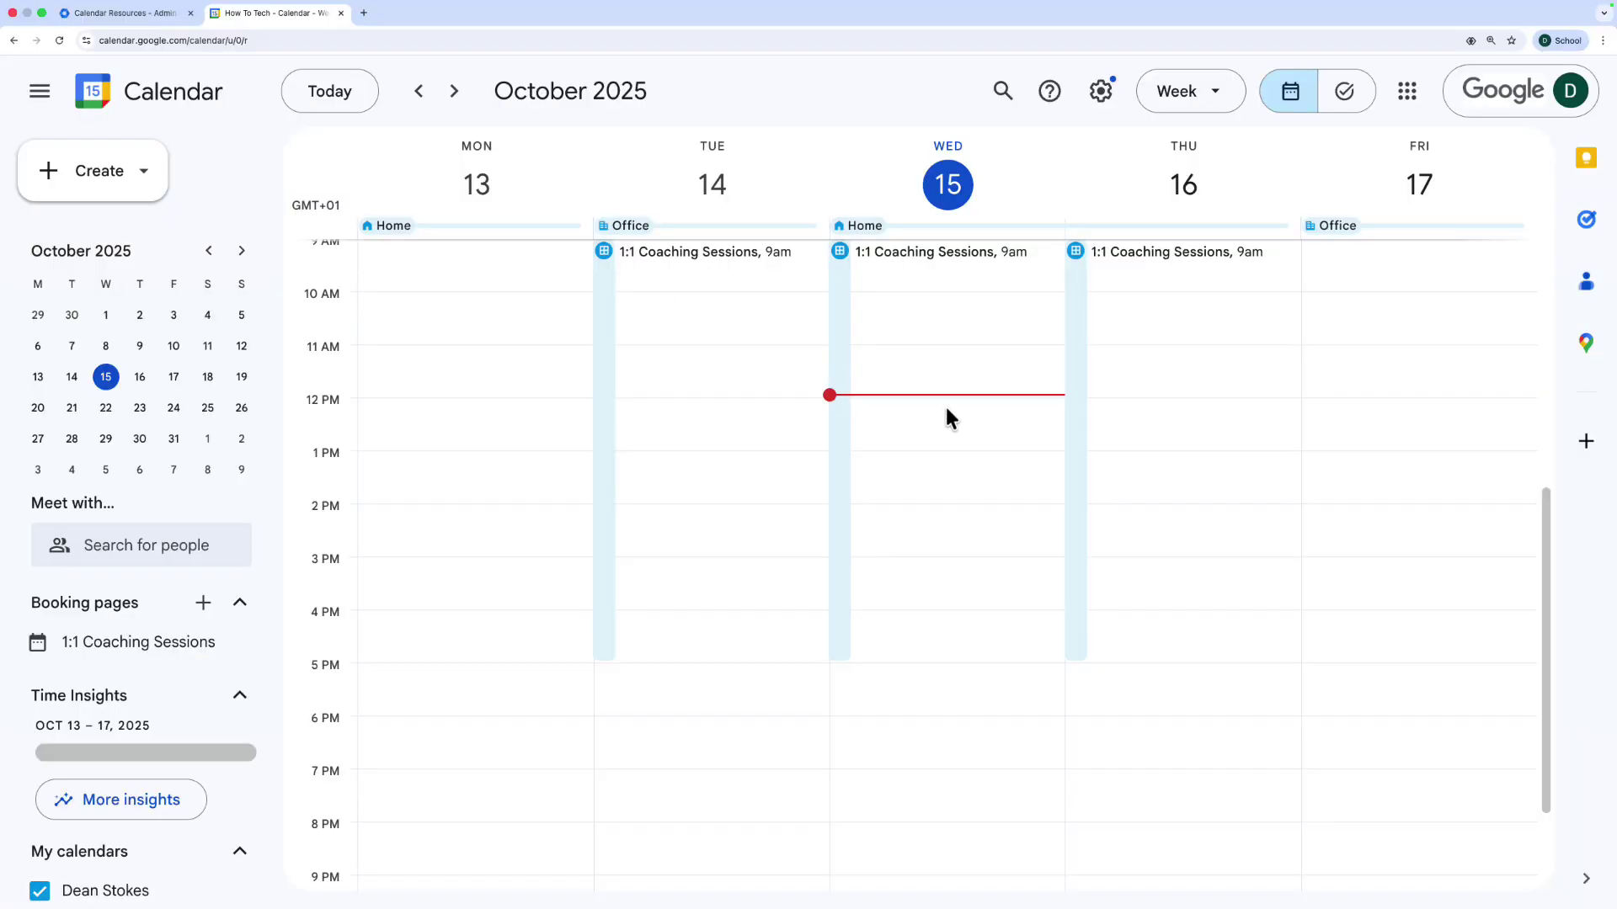
Start a new Google Calendar event on Wednesday at 12 PM
{"action": "left_click", "coordinate": [945, 416]}
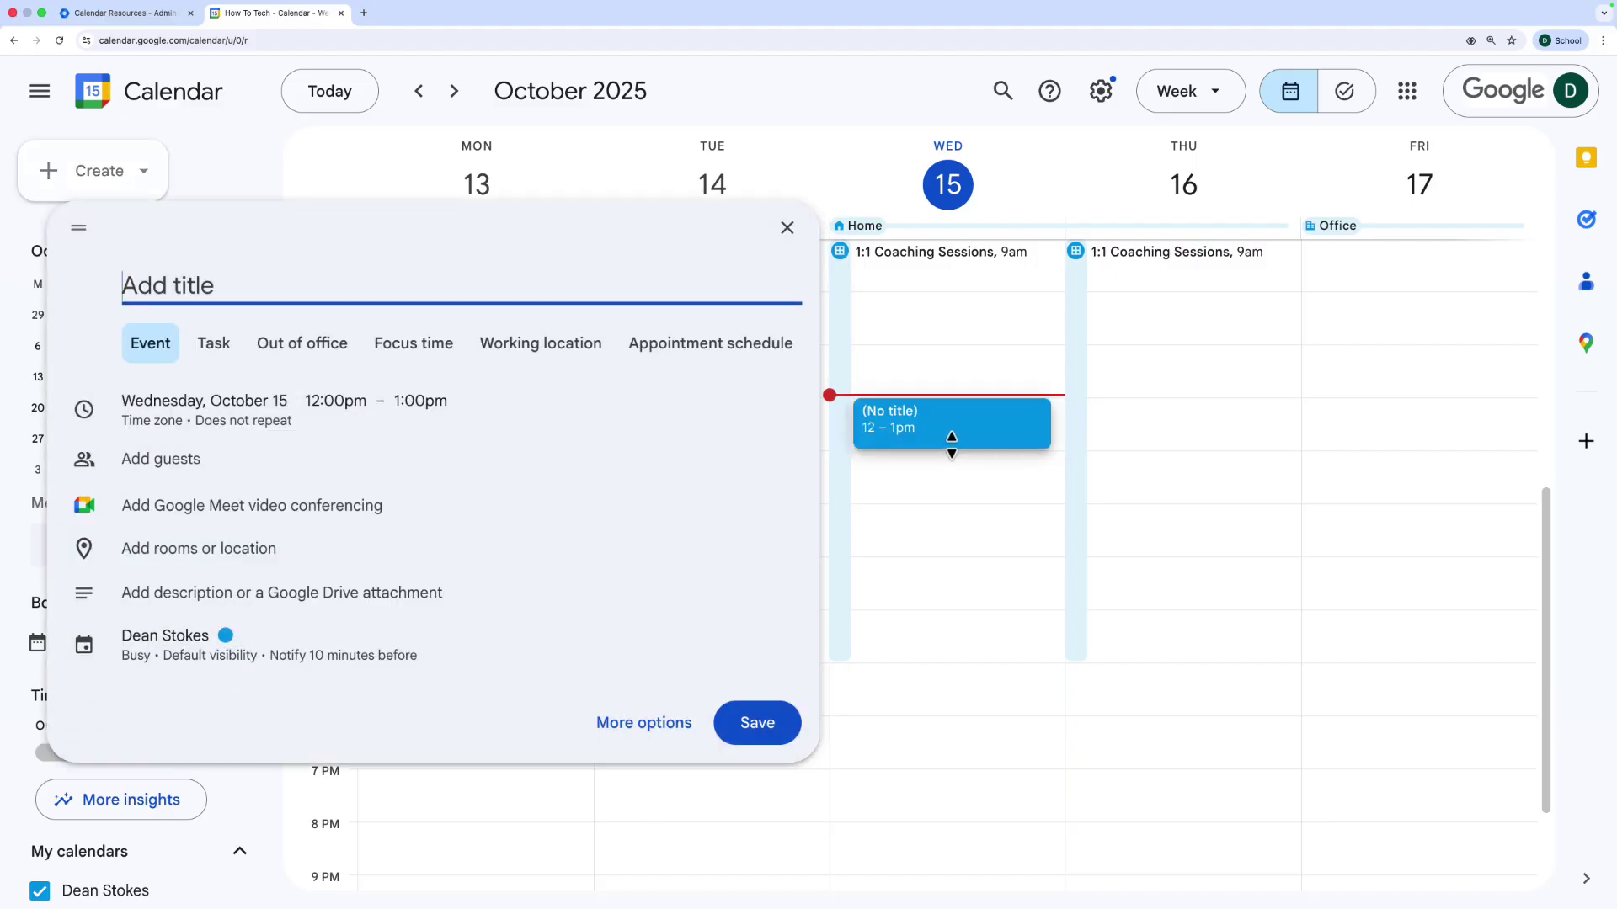
Search rooms for 'meeting' and add Meeting Room 1 to the event
{"action": "left_click", "coordinate": [158, 552]}
{"action": "type", "text": "meeting"}
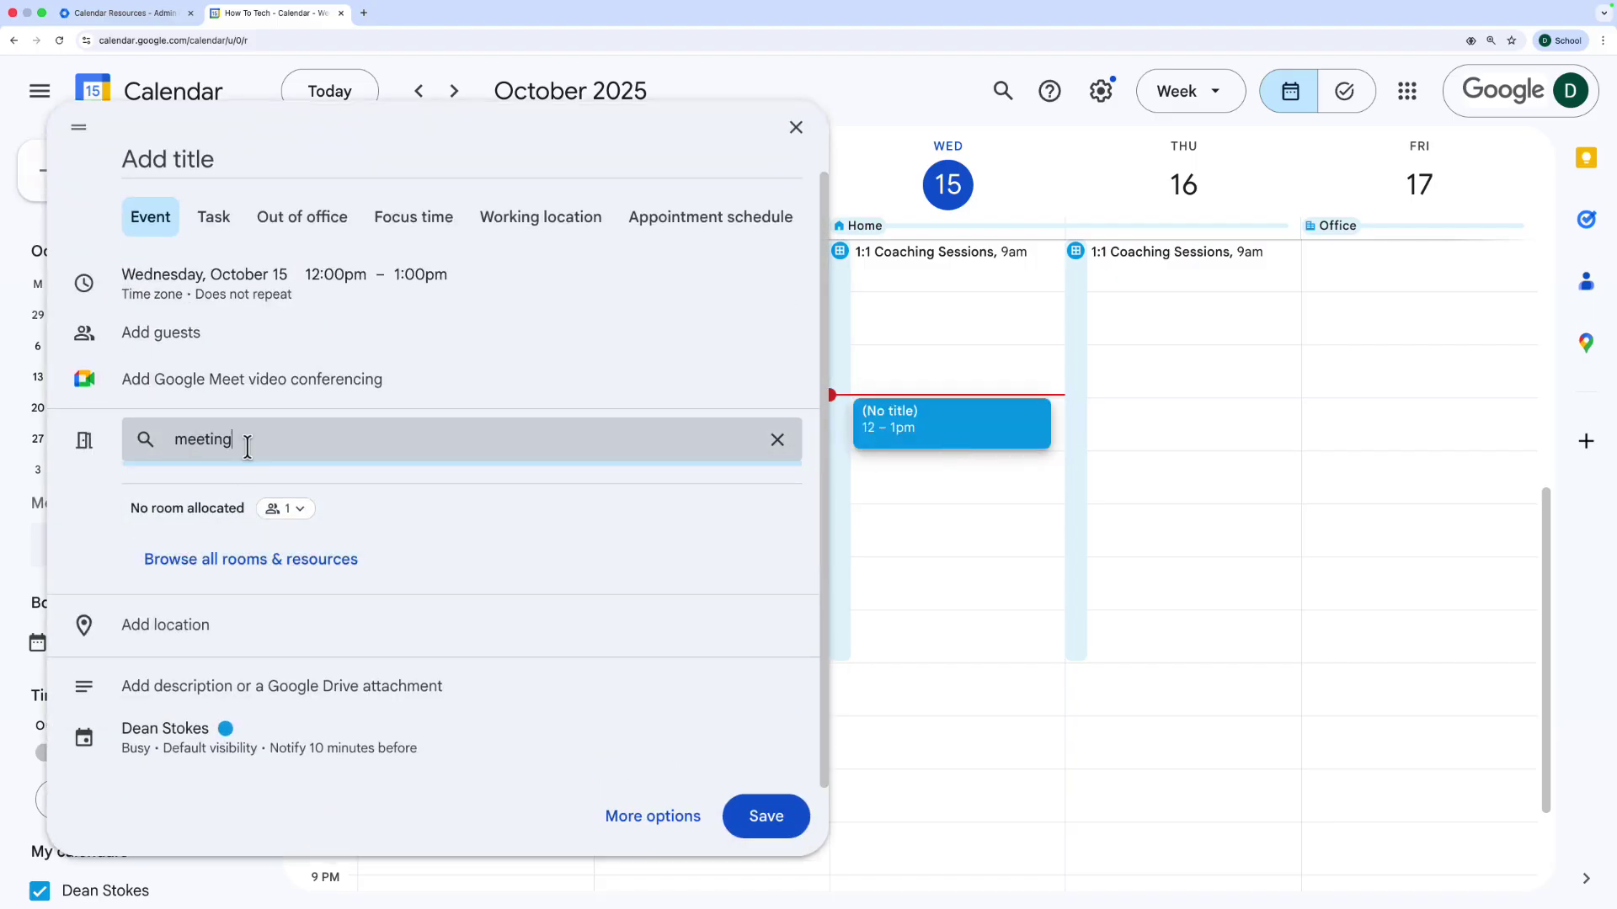
{"action": "left_click", "coordinate": [268, 546]}
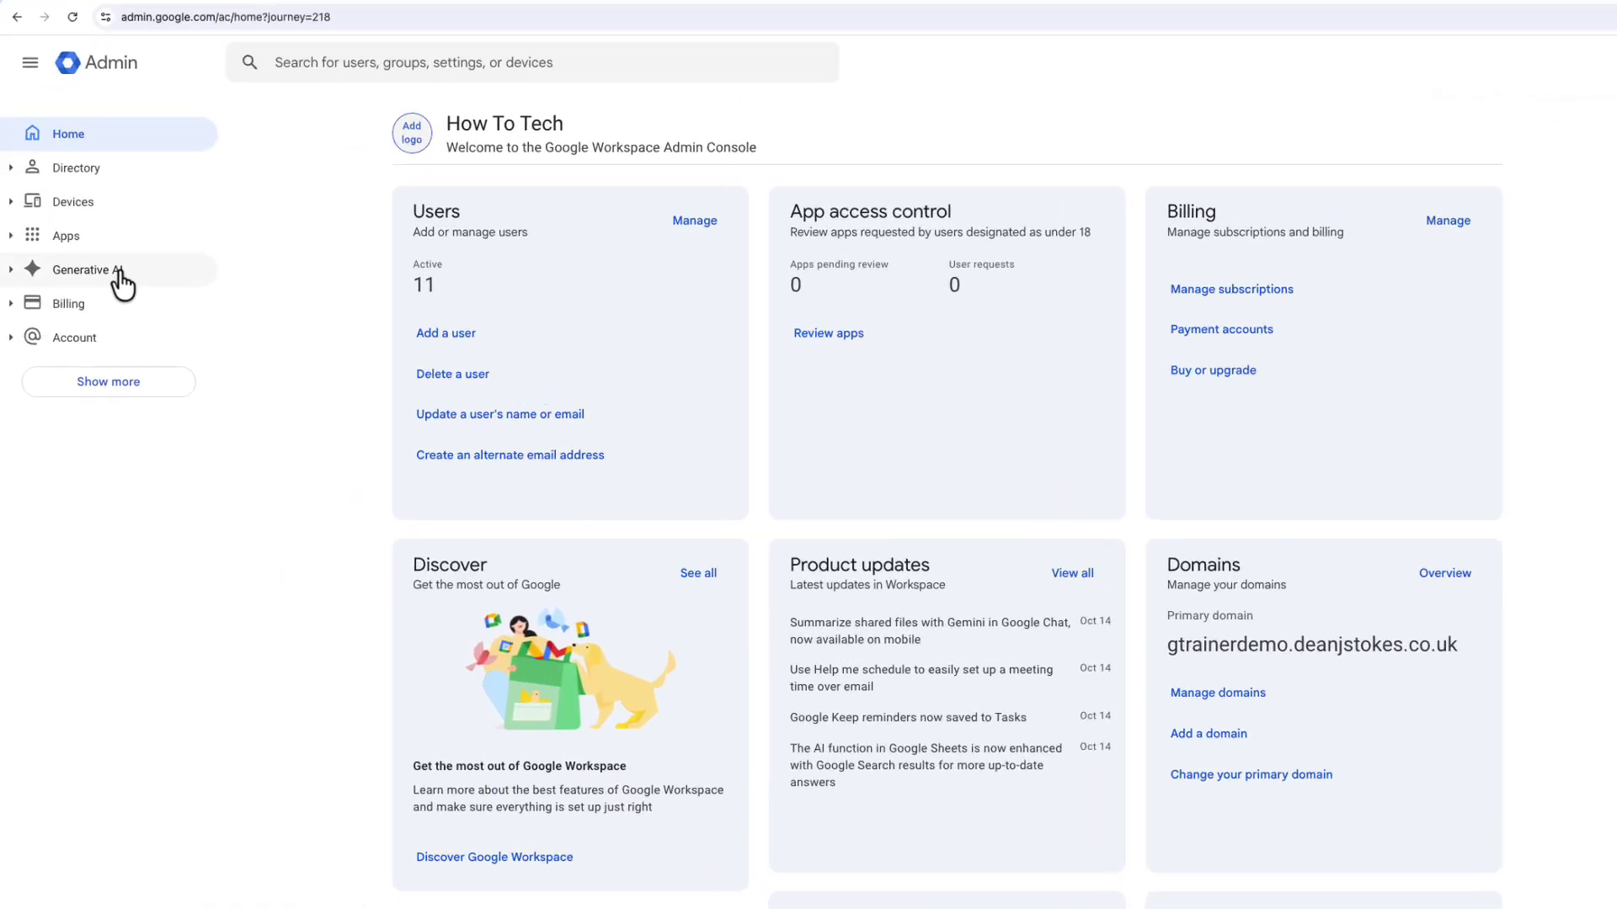
Open Generative AI > Gemini app and scroll down to its Gem sharing settings
{"action": "left_click", "coordinate": [119, 271]}
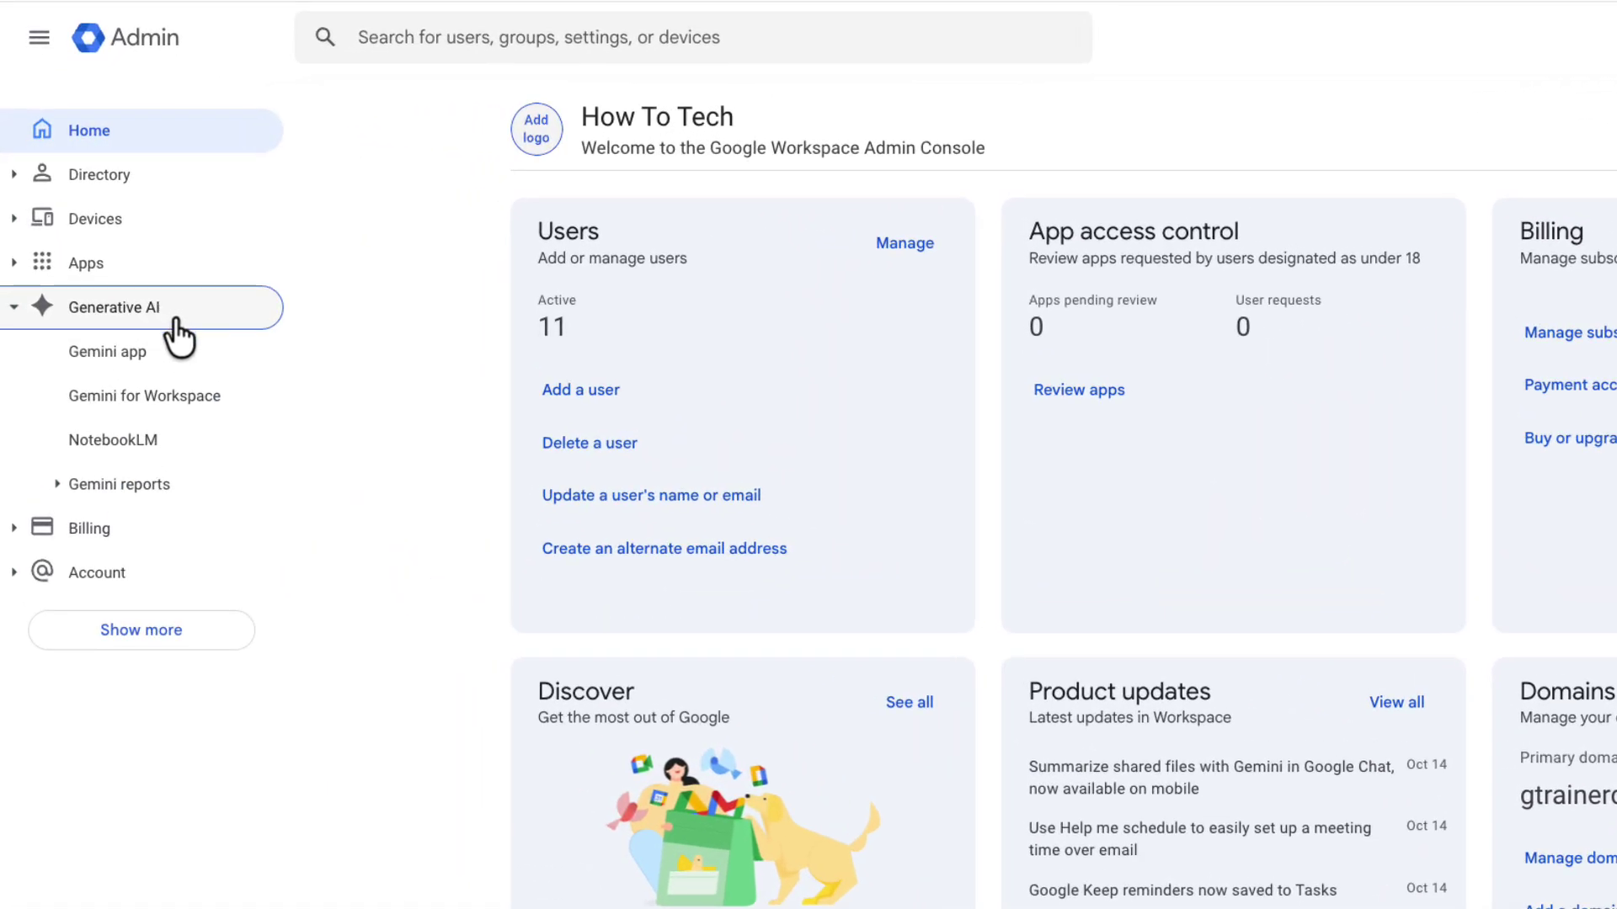
{"action": "left_click", "coordinate": [127, 360]}
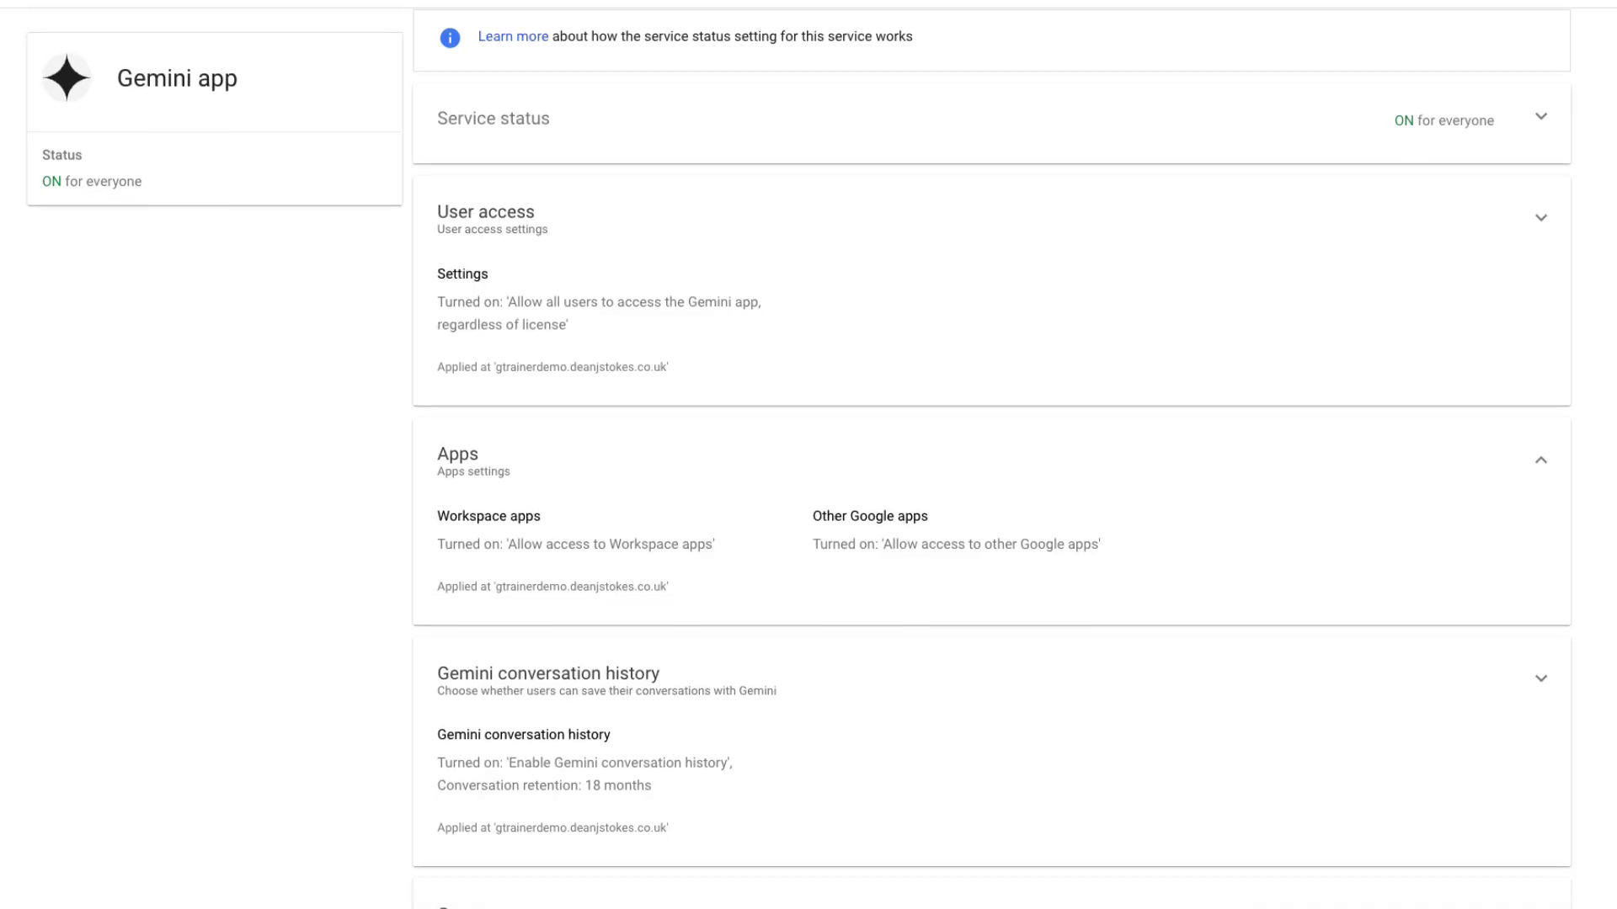
{"action": "scroll", "coordinate": [1245, 750], "scroll_direction": "down", "scroll_amount": 3}
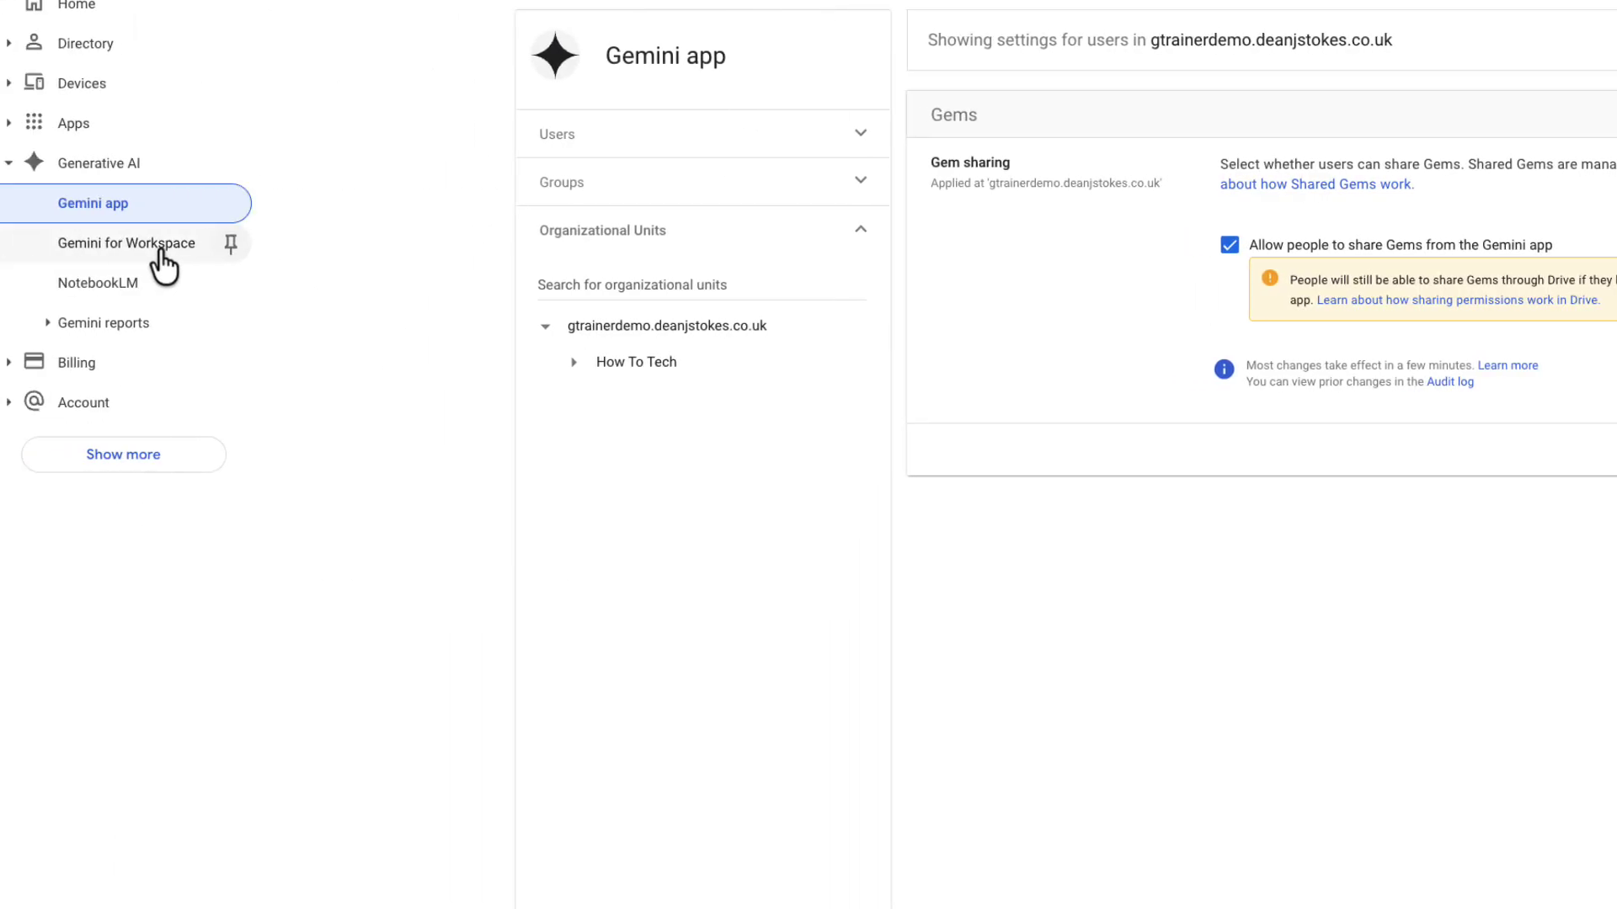
Review the Gemini for Workspace settings, where every listed app's access is On
{"action": "left_click", "coordinate": [162, 246]}
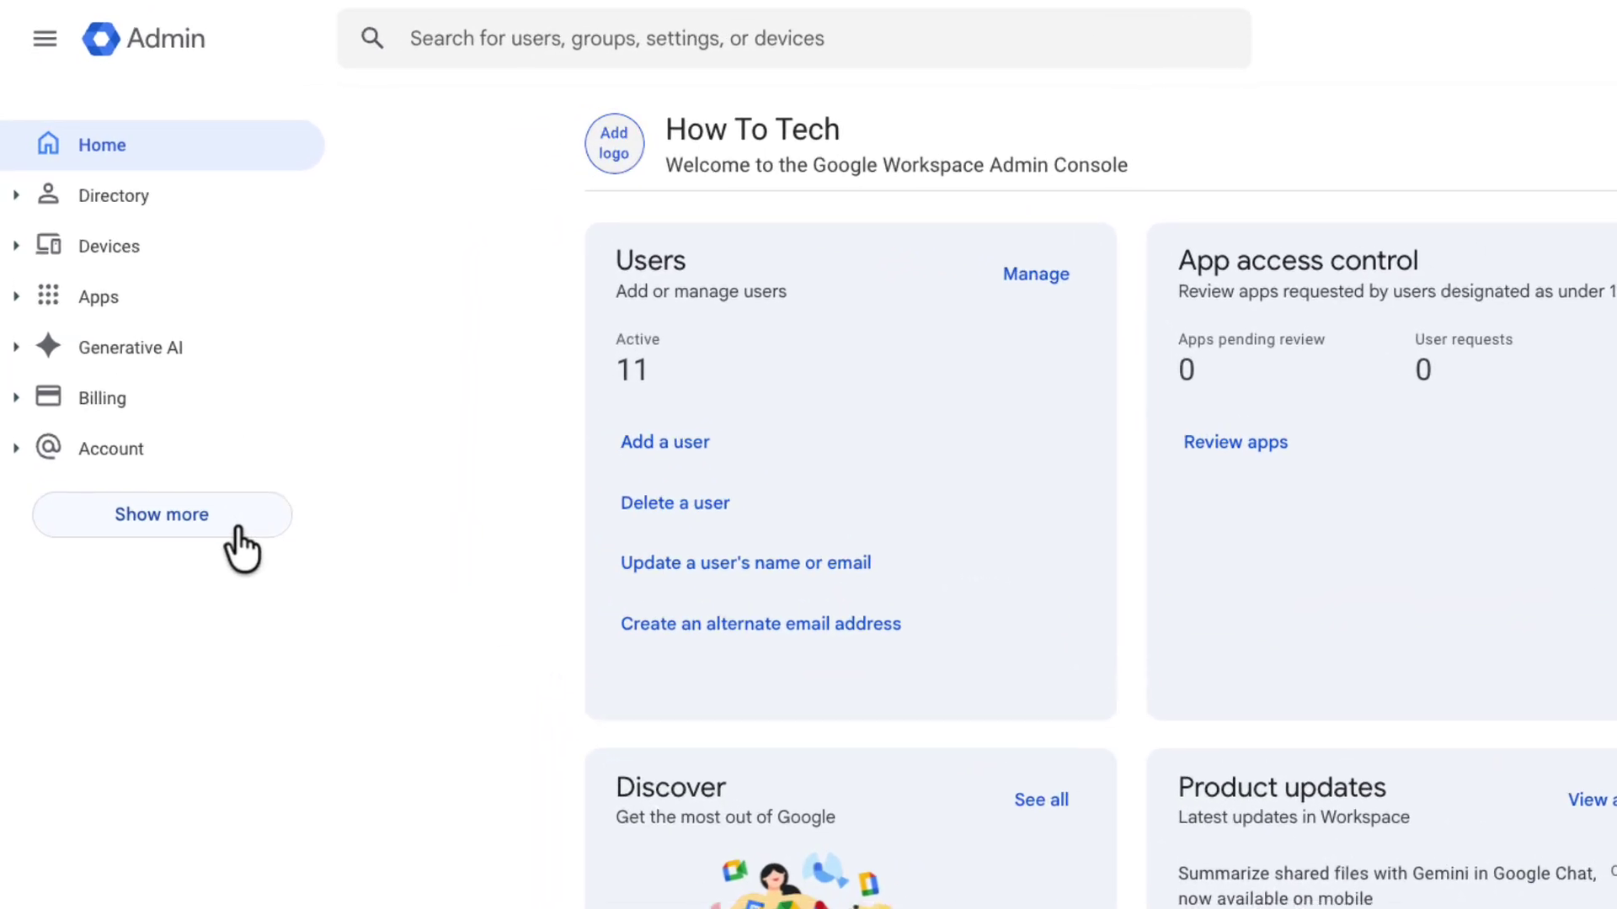
Open Security > Authentication > 2-step verification and scroll to its enforcement options
{"action": "left_click", "coordinate": [183, 403]}
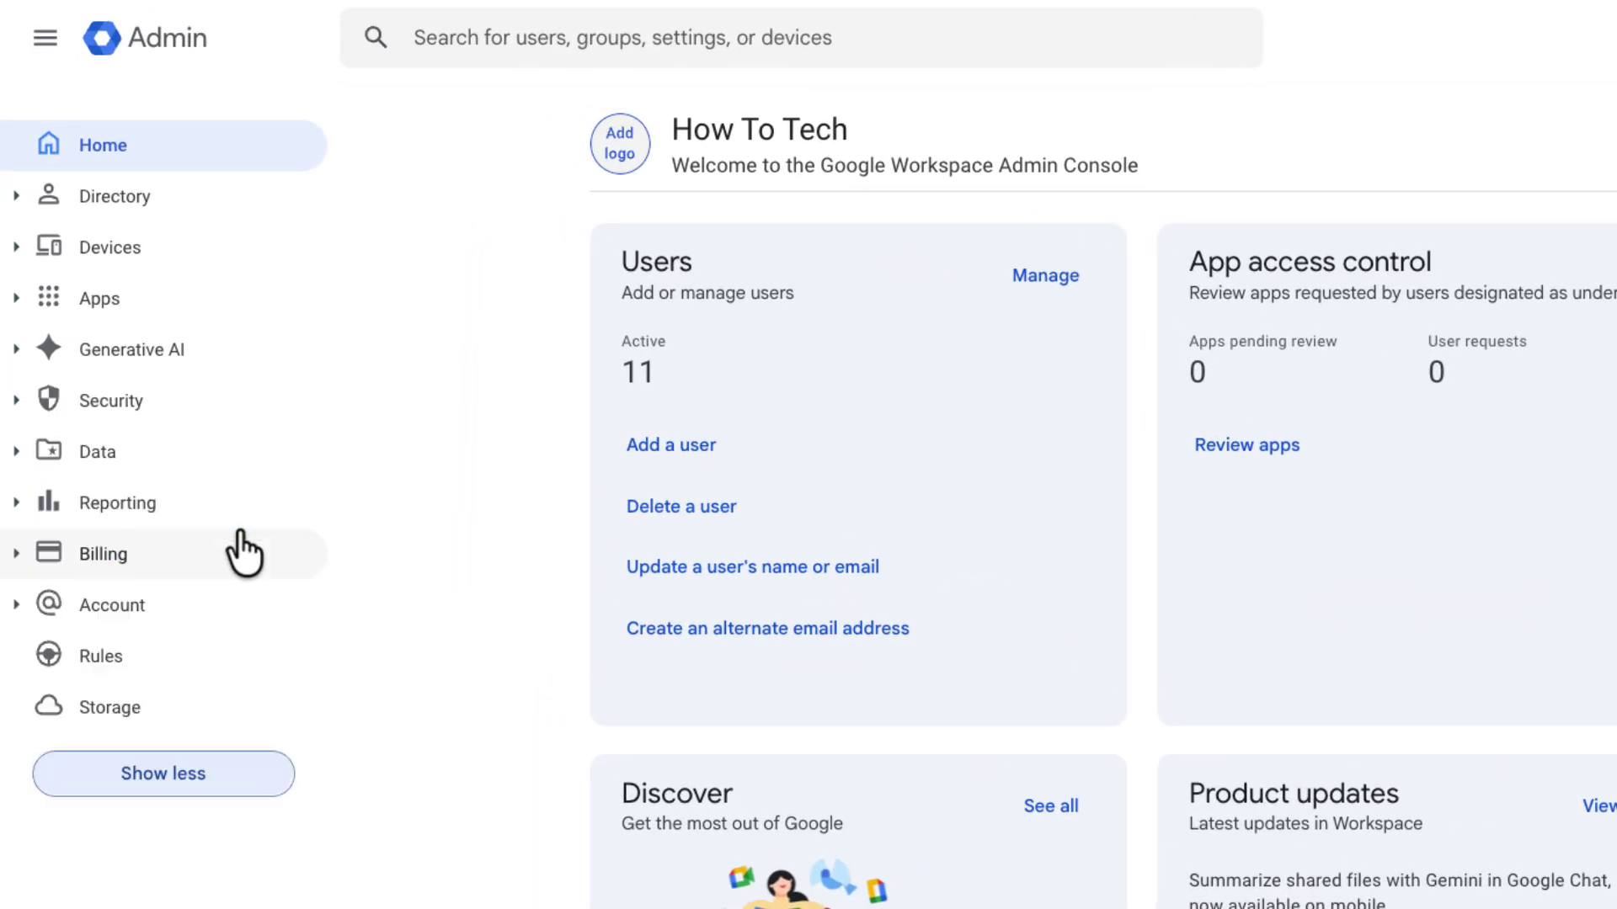
{"action": "left_click", "coordinate": [18, 404]}
{"action": "left_click", "coordinate": [63, 556]}
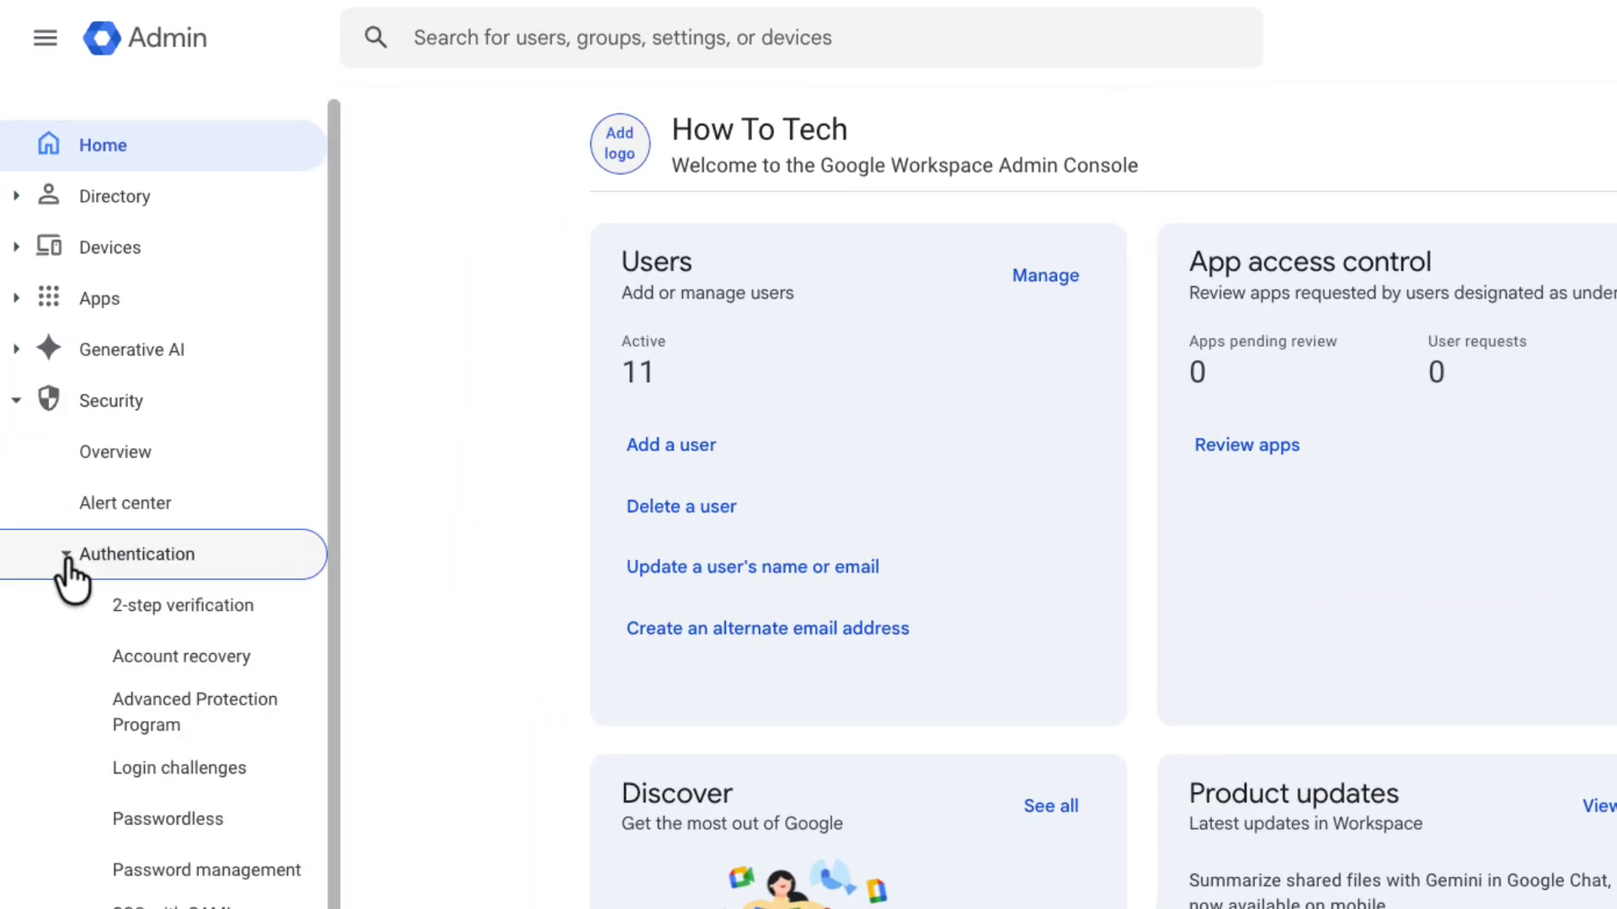
{"action": "left_click", "coordinate": [173, 619]}
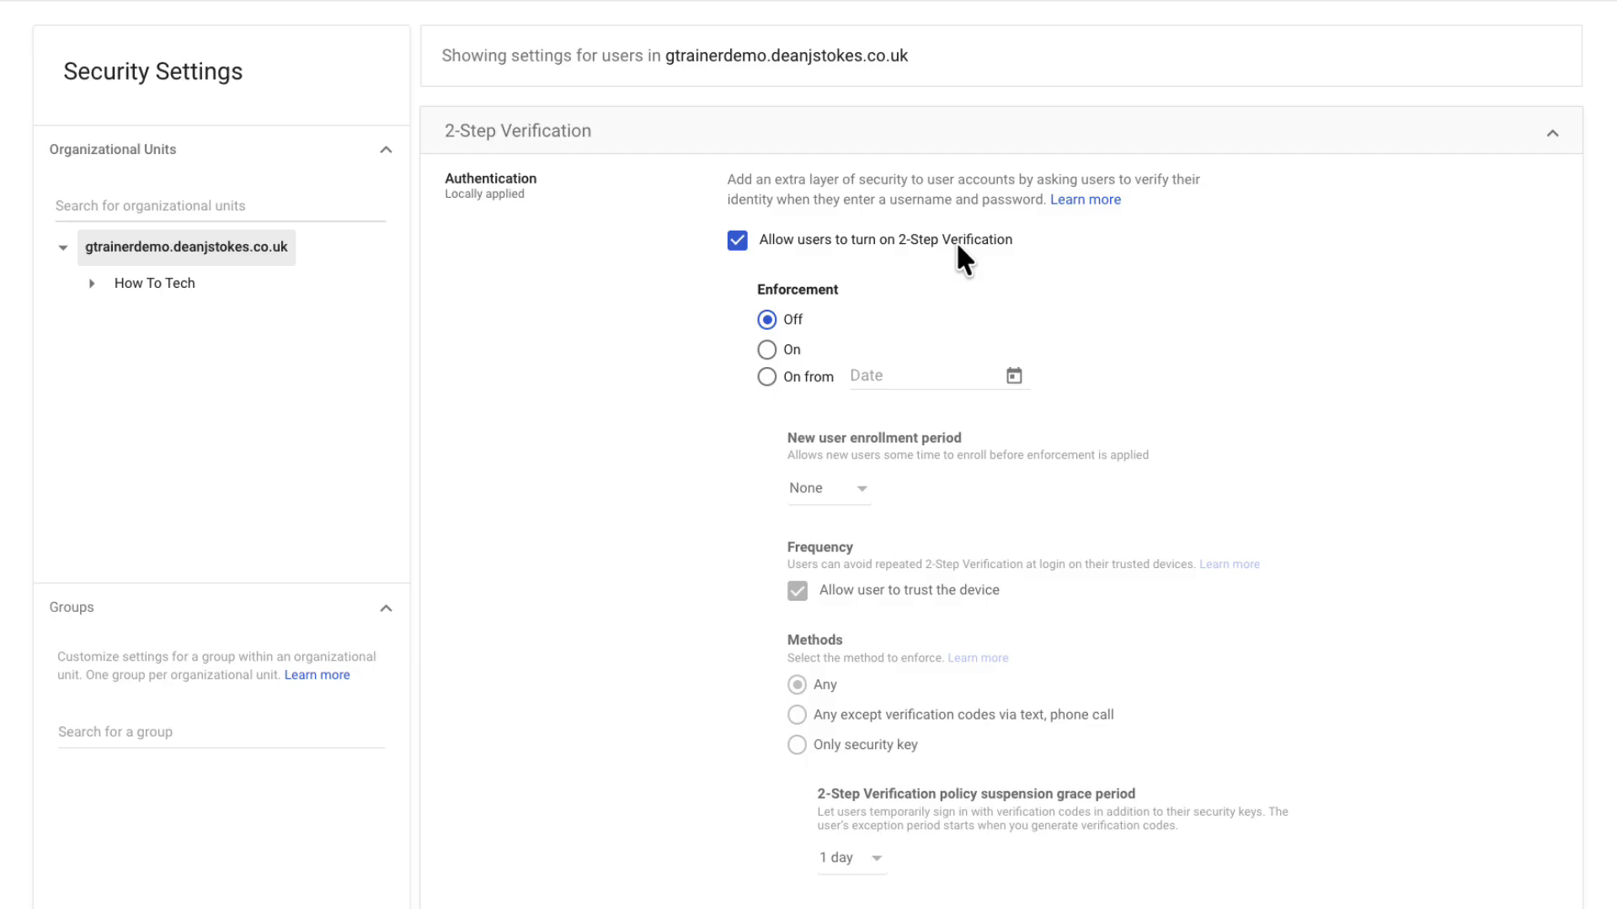
{"action": "scroll", "coordinate": [957, 241], "scroll_direction": "down", "scroll_amount": 1}
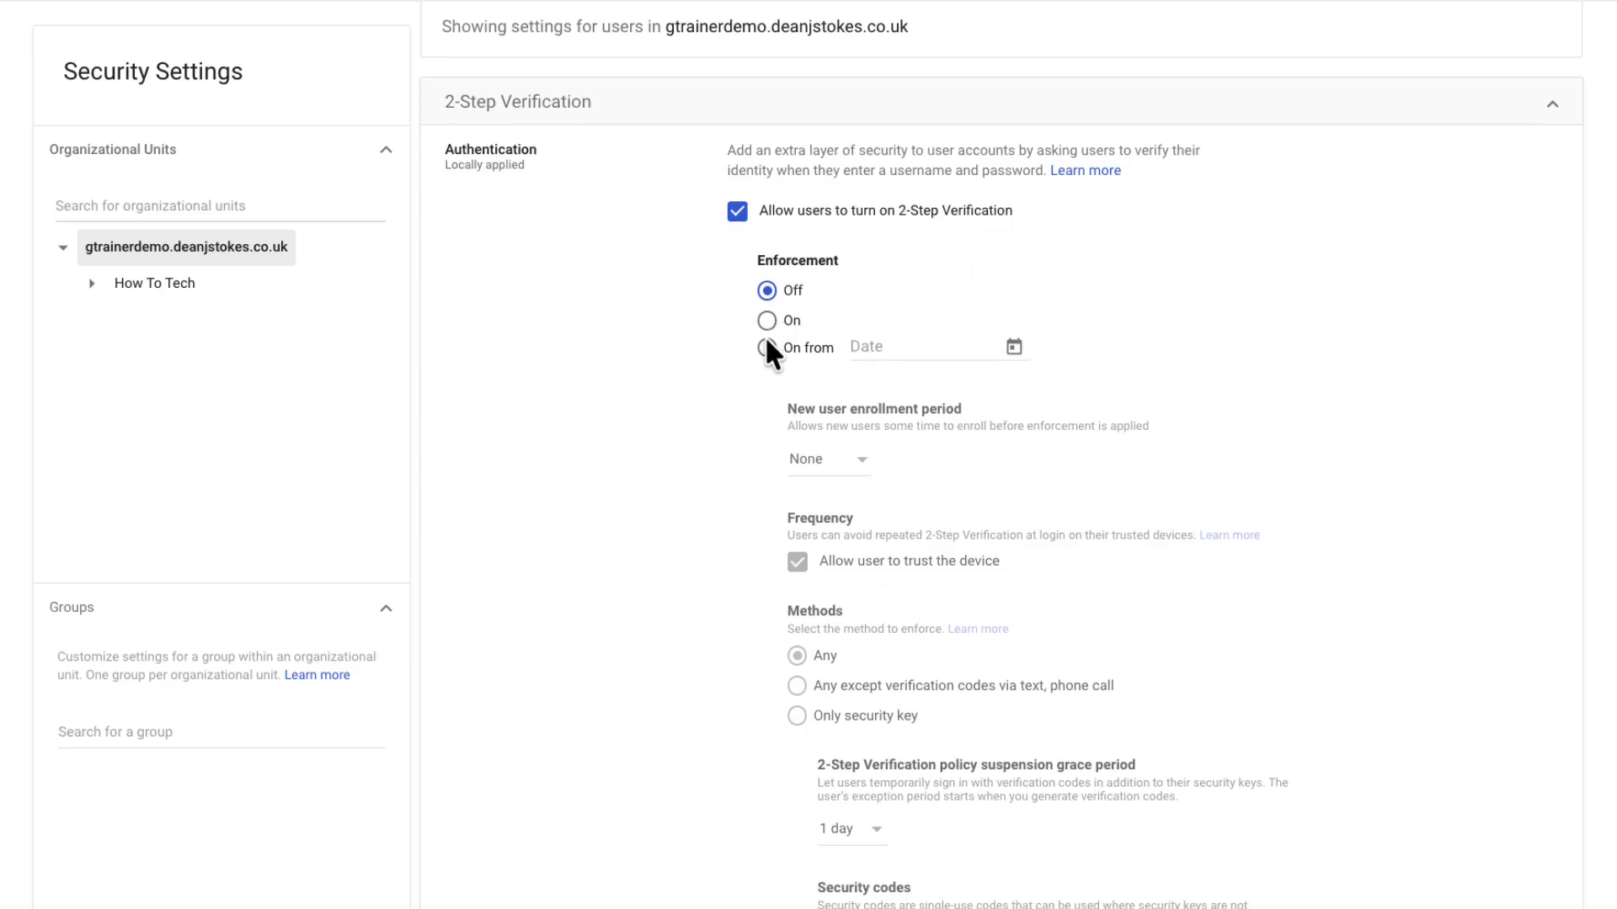